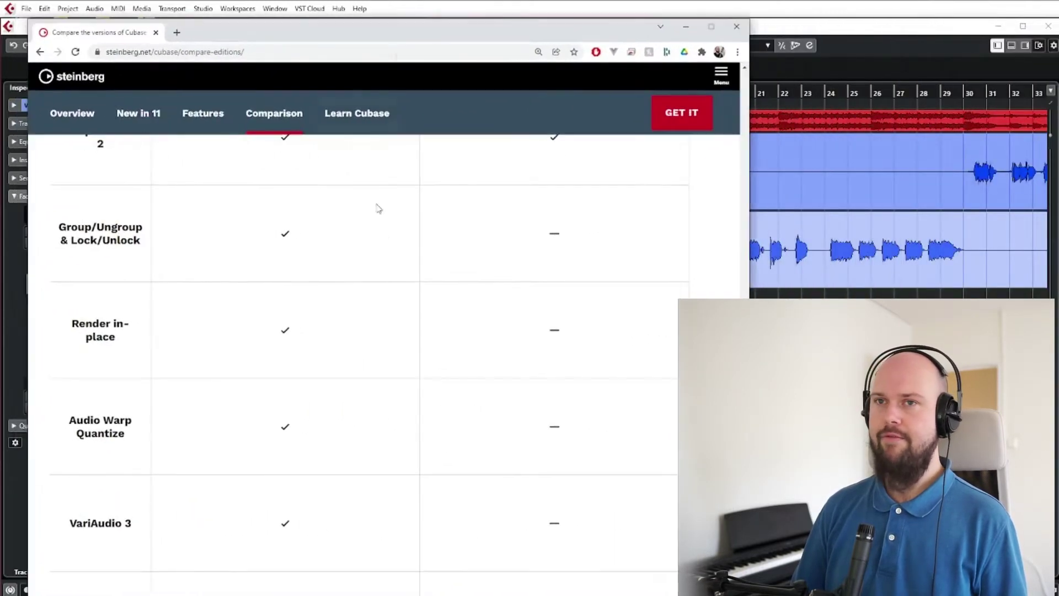
# Step: Examine the Audio editing comparison table and highlight the Cubase Artist 11 and Cubase Elements 11 column headings
pyautogui.scroll(-1, 379, 208)
pyautogui.scroll(15, 397, 281)
pyautogui.scroll(-3, 398, 282)
pyautogui.moveTo(249, 338); pyautogui.dragTo(326, 338)
pyautogui.scroll(-1, 338, 329)
pyautogui.scroll(-1, 338, 329)
pyautogui.moveTo(549, 282); pyautogui.dragTo(609, 283)
pyautogui.click(580, 282)
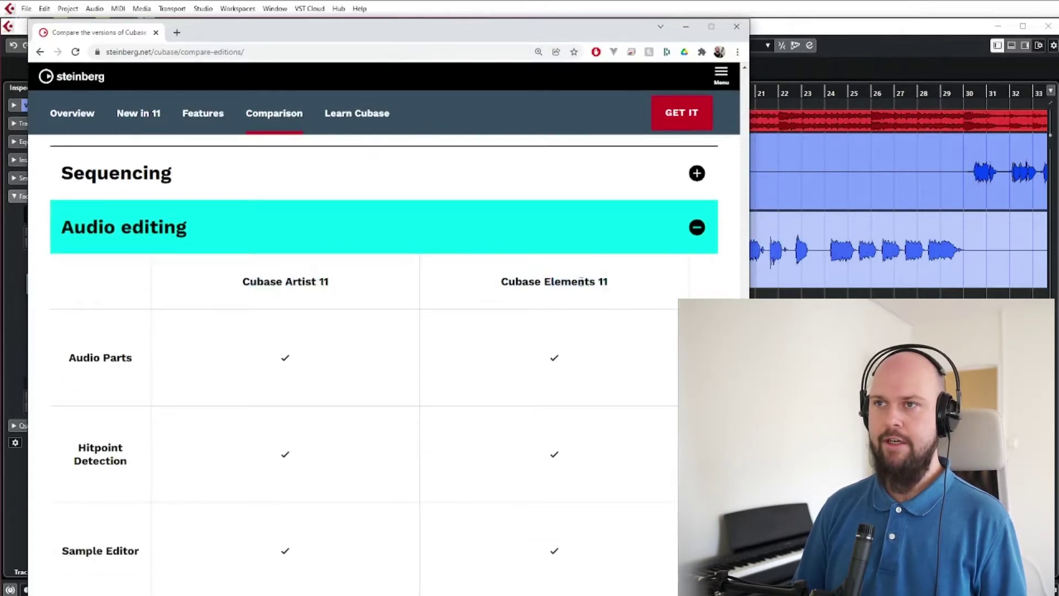
# Step: Find the VariAudio 3 row, highlight its name, and circle its availability marks for both editions before clearing the annotations
pyautogui.scroll(-9, 474, 305)
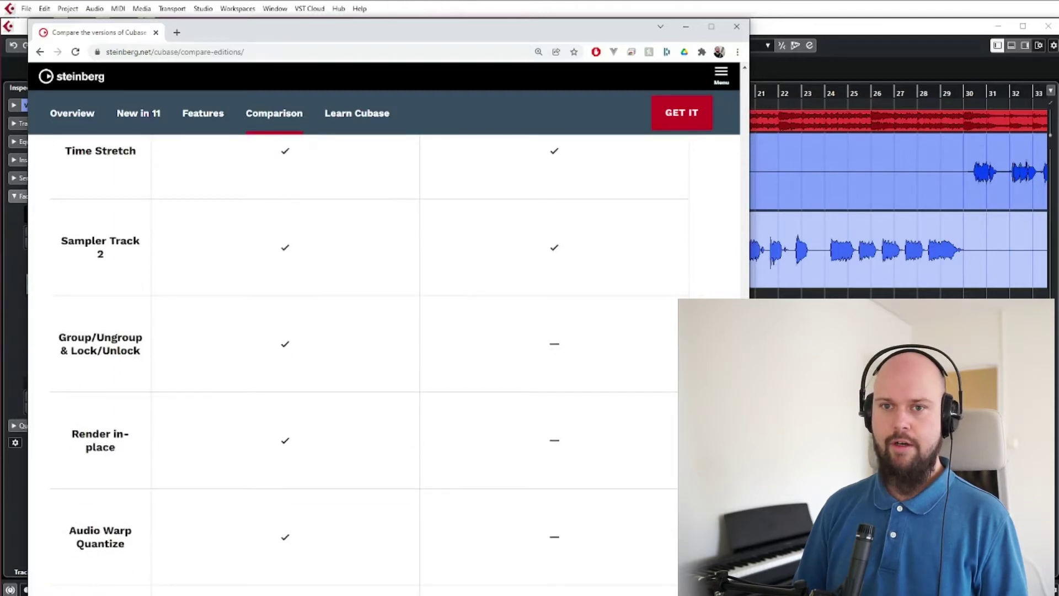
pyautogui.scroll(-4, 101, 406)
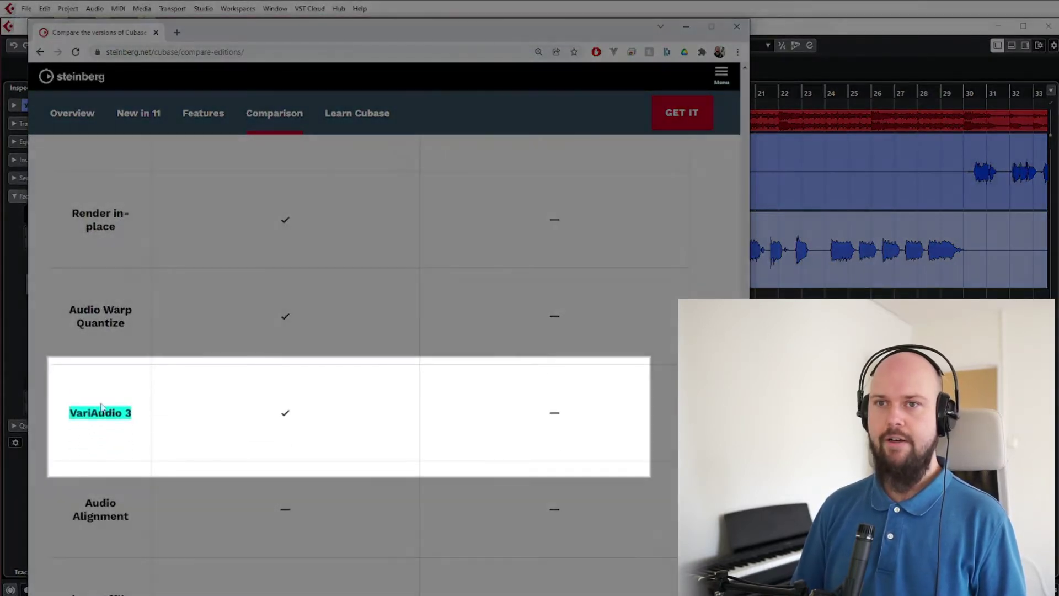
pyautogui.click(101, 406)
pyautogui.moveTo(70, 413); pyautogui.dragTo(143, 416)
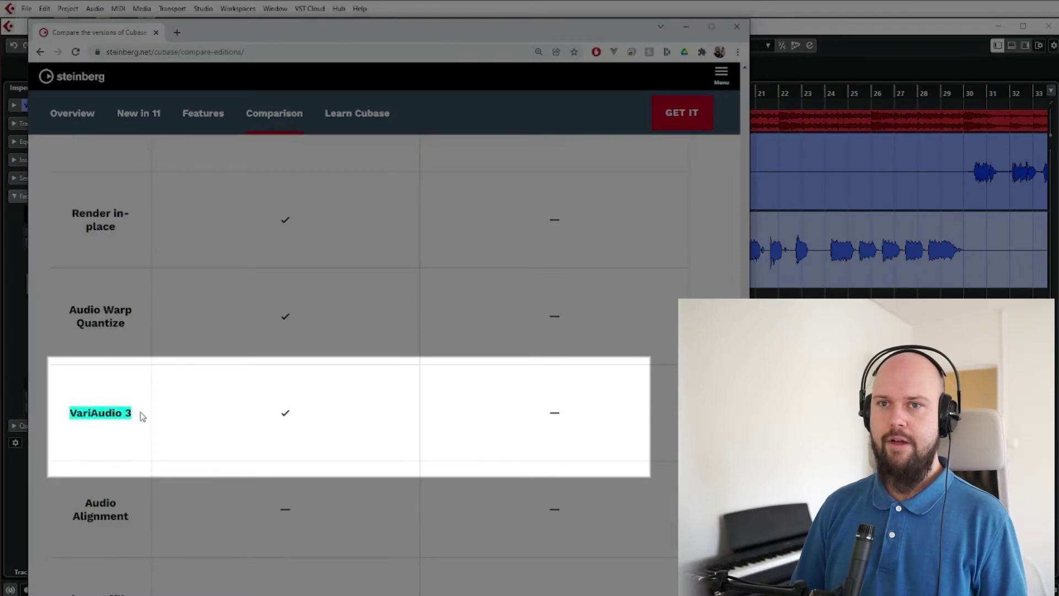
pyautogui.click(312, 408)
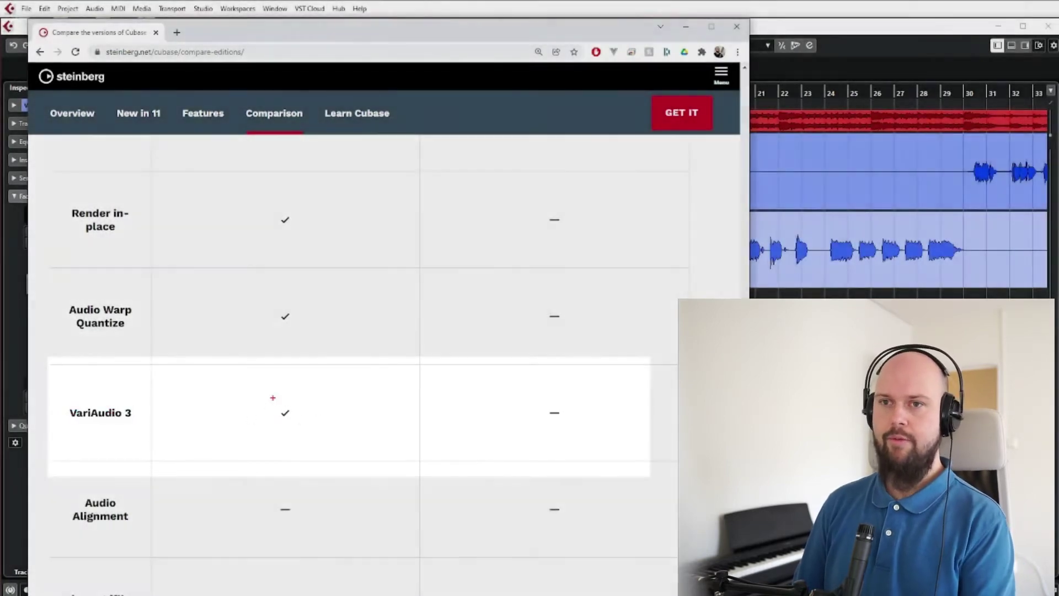
pyautogui.moveTo(273, 397)
pyautogui.mouseDown()
pyautogui.moveTo(260, 415)
pyautogui.moveTo(300, 432)
pyautogui.mouseUp()
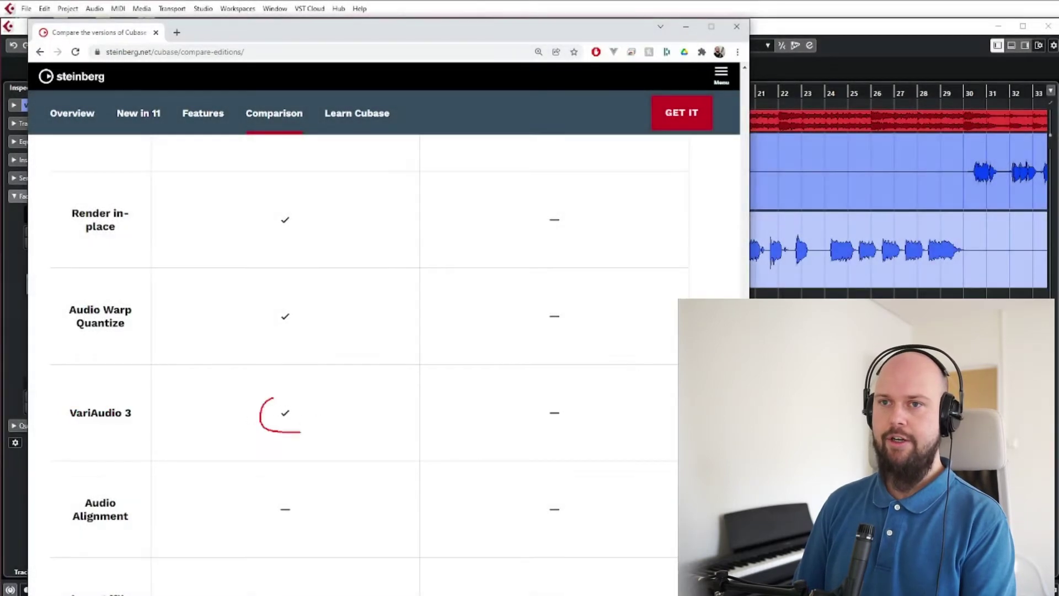
pyautogui.moveTo(566, 395)
pyautogui.mouseDown()
pyautogui.moveTo(531, 404)
pyautogui.moveTo(548, 429)
pyautogui.mouseUp()
pyautogui.press('Escape')
pyautogui.moveTo(89, 424); pyautogui.dragTo(136, 414)
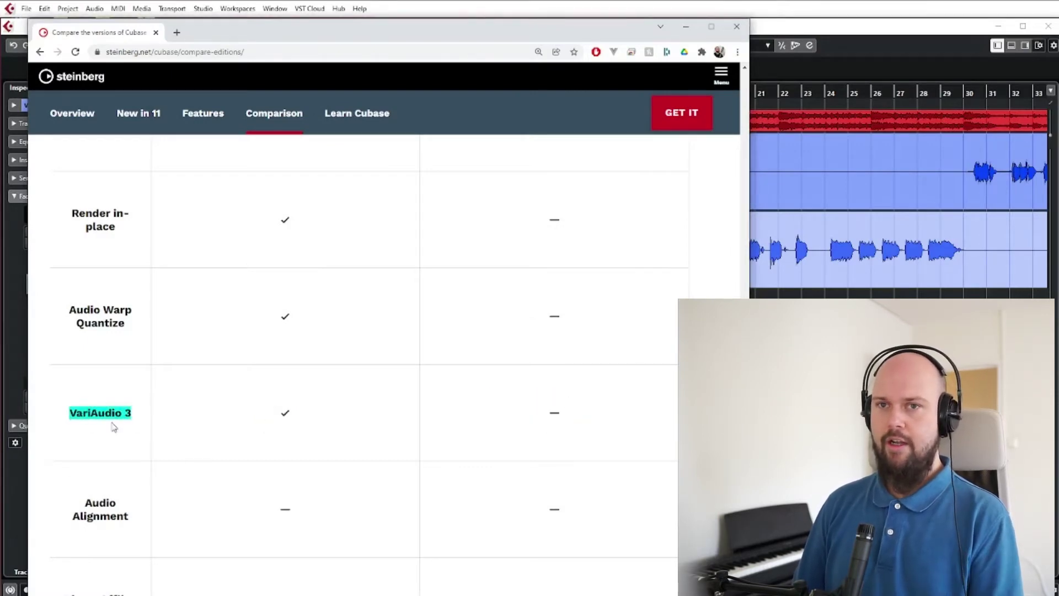
pyautogui.click(115, 425)
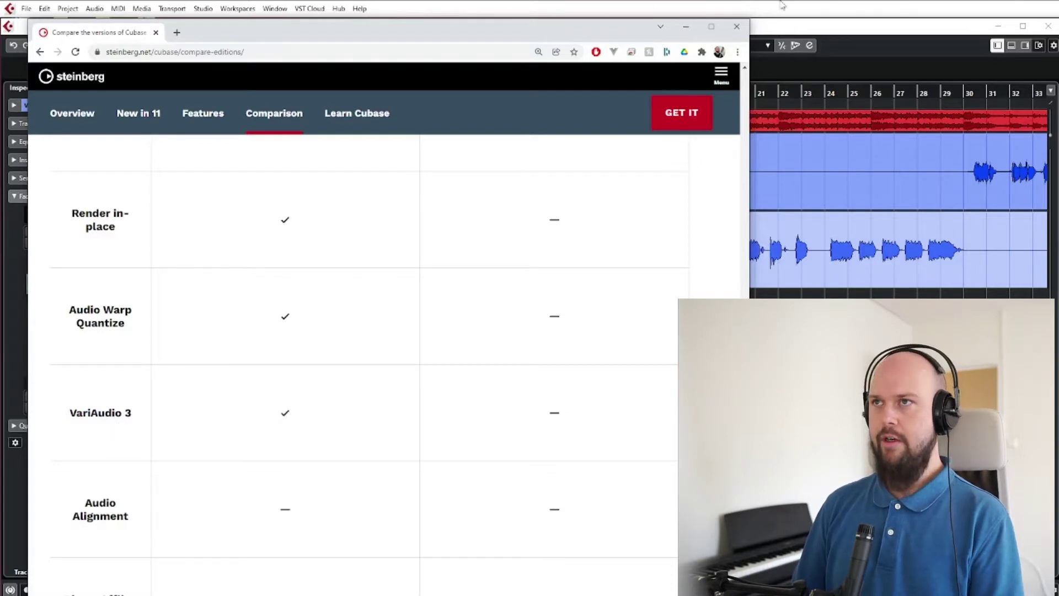
# Step: Switch to the Cubase project and open the Verse Voc_1 event on the VOX Verse track in the sample editor
pyautogui.click(685, 27)
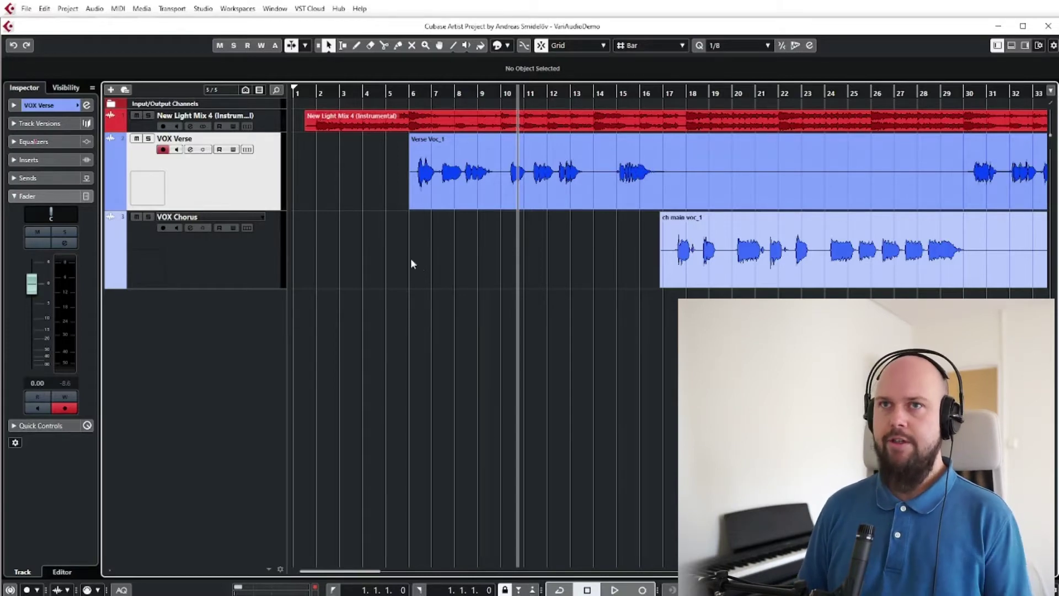
pyautogui.moveTo(410, 93); pyautogui.dragTo(408, 103)
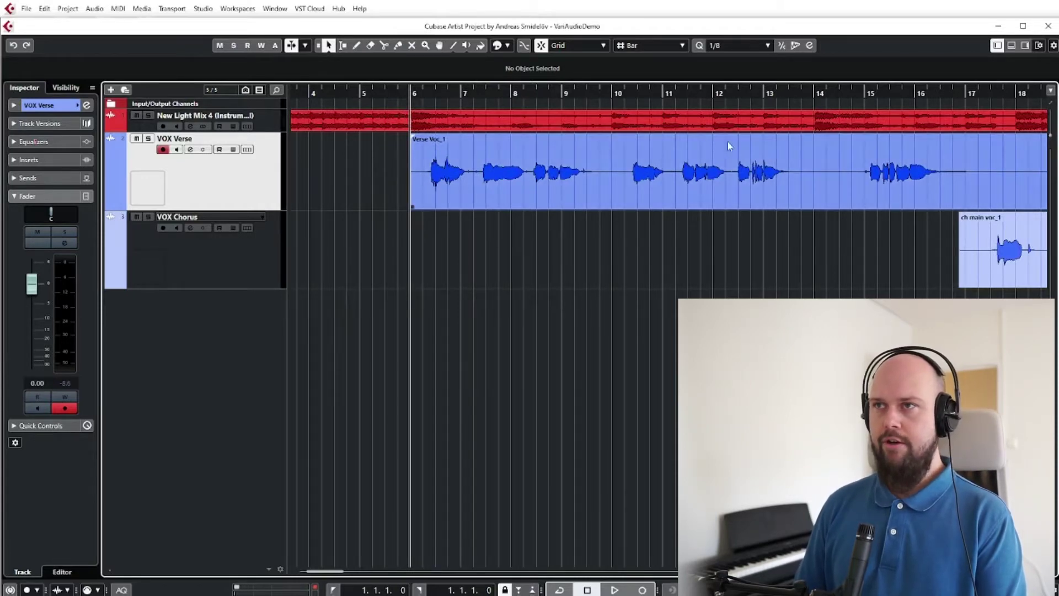
pyautogui.doubleClick(468, 176)
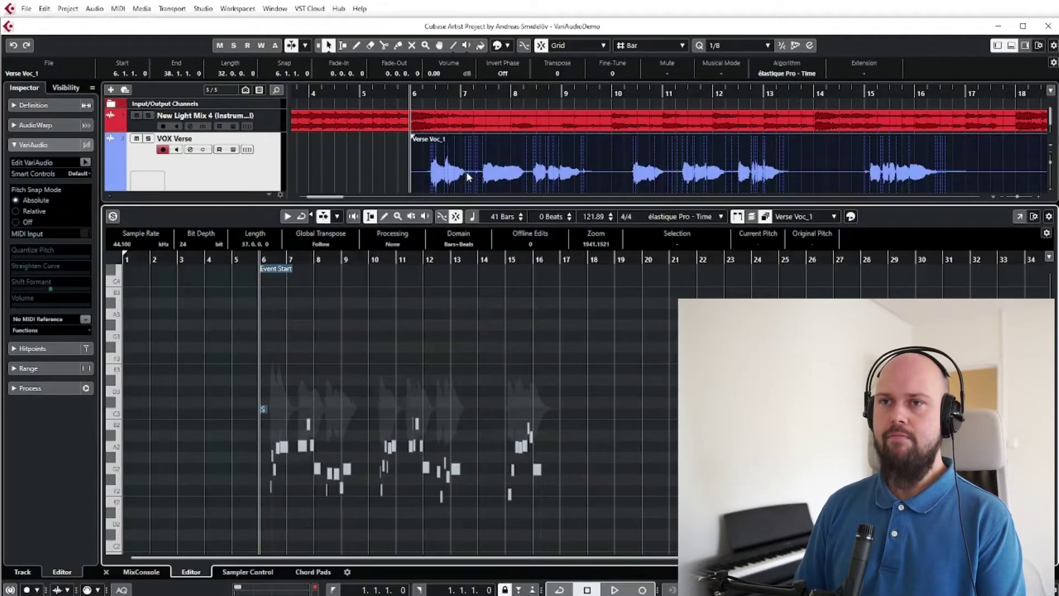
pyautogui.click(15, 106)
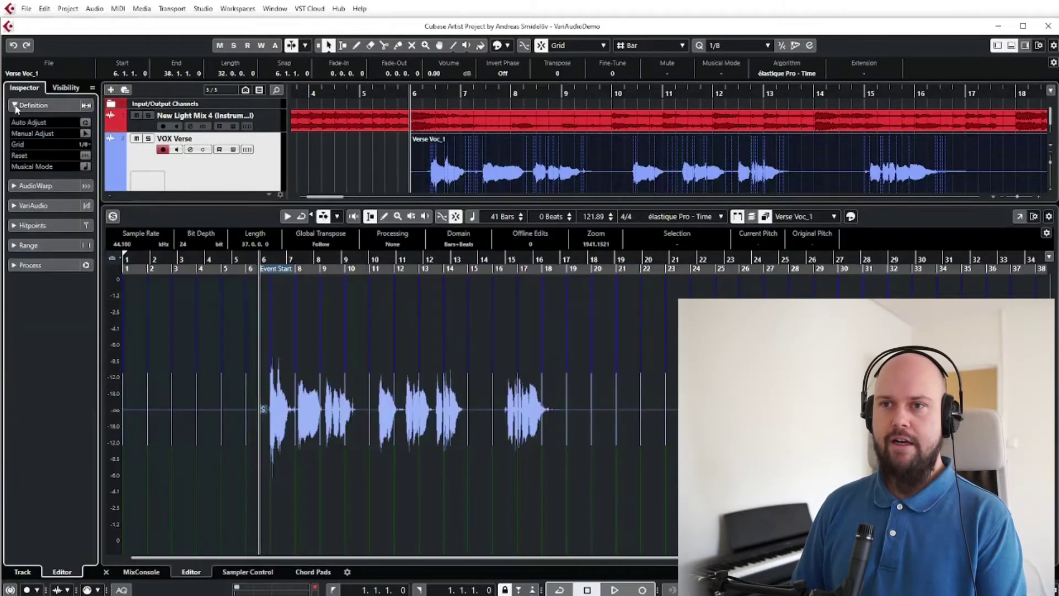
pyautogui.click(15, 106)
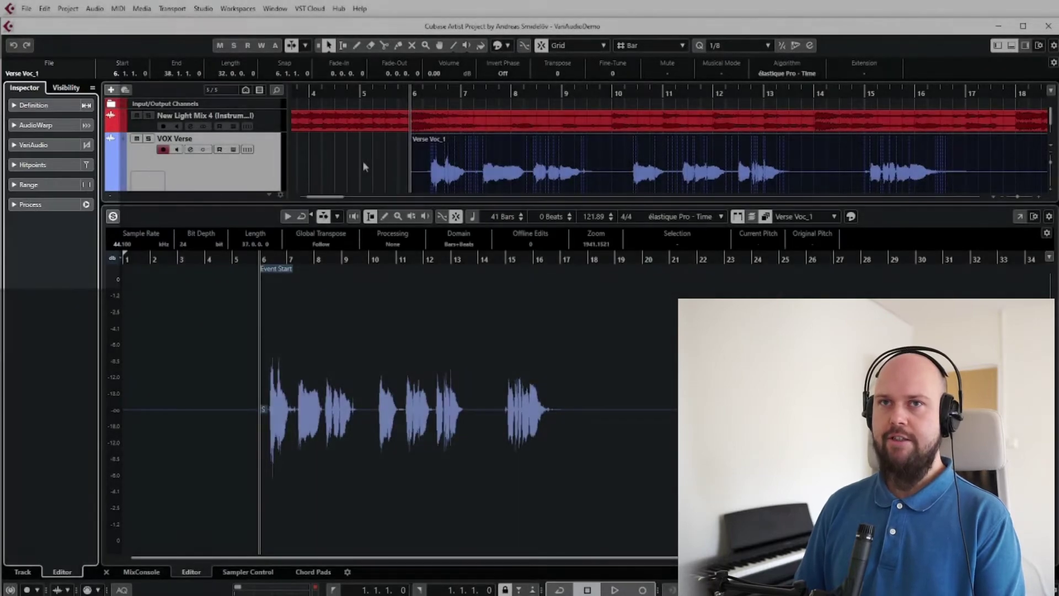
# Step: Reselect the Verse Voc_1 event and enable Edit VariAudio for it
pyautogui.click(363, 160)
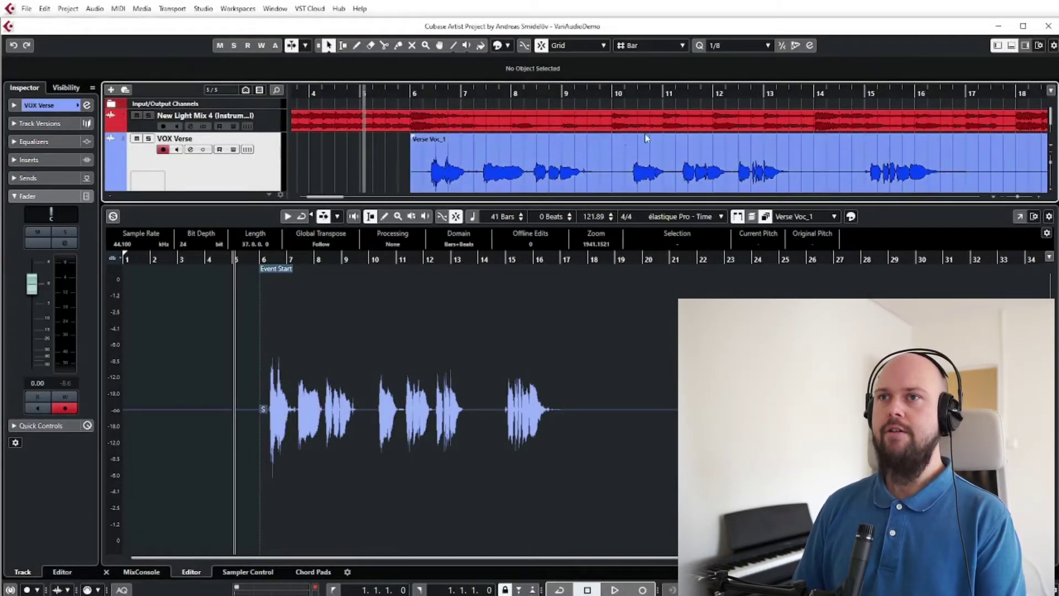
pyautogui.click(519, 164)
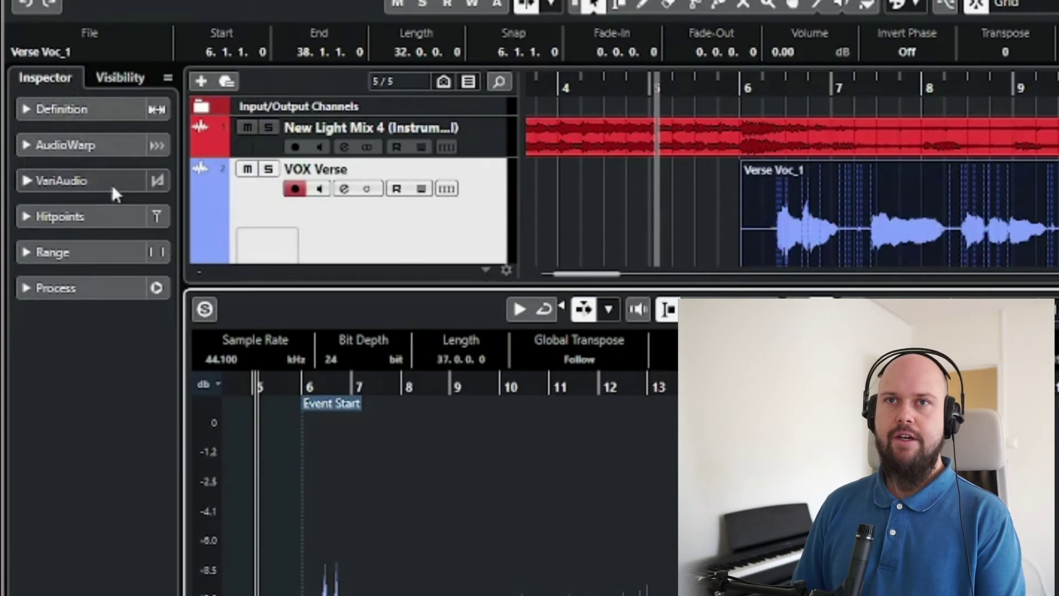
pyautogui.click(26, 180)
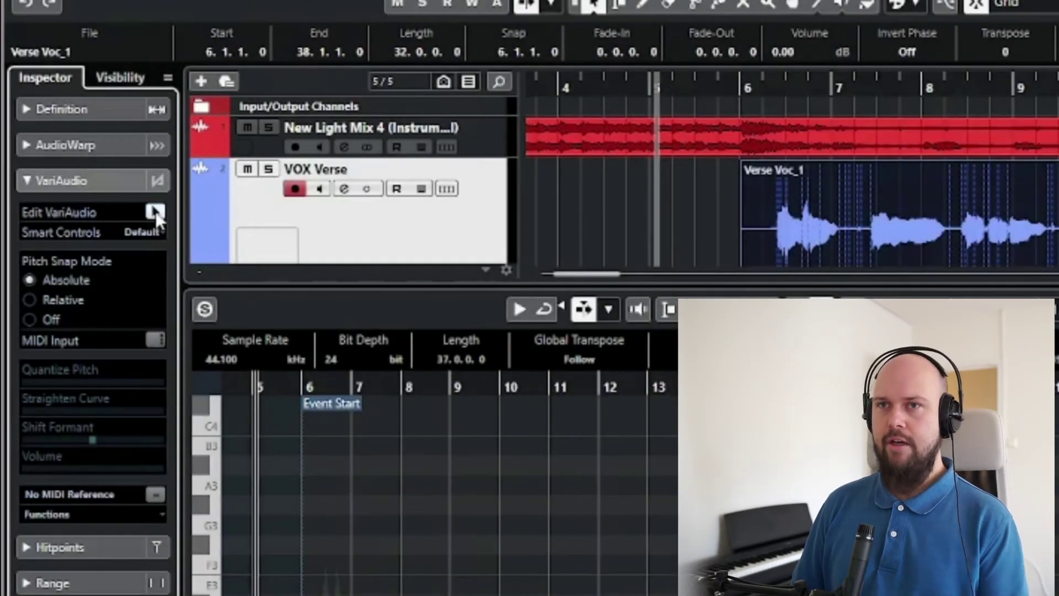
pyautogui.click(155, 211)
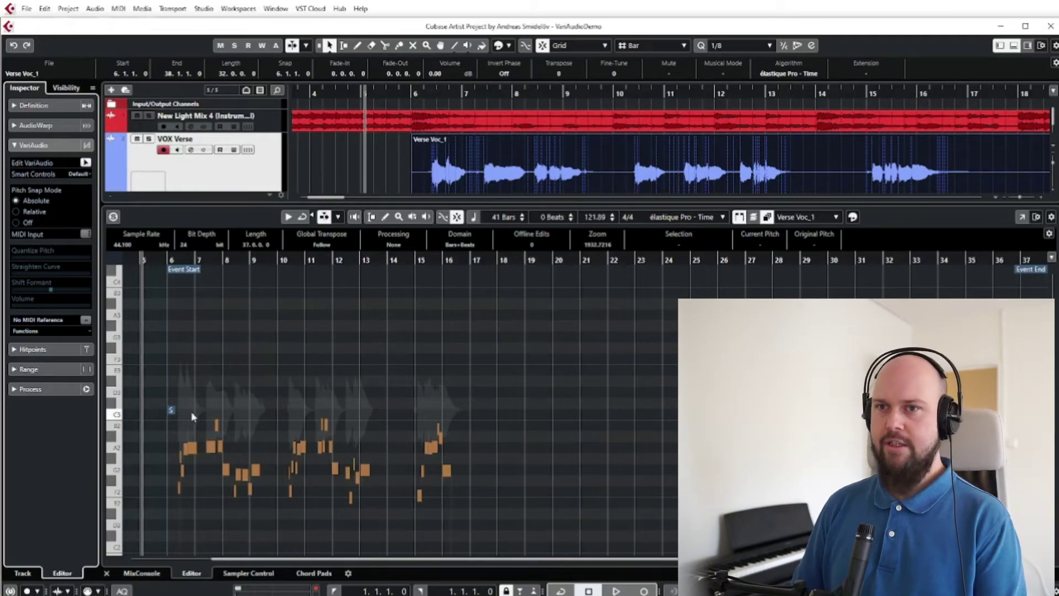
# Step: Play the verse from bar 4 to past bar 13 while following the vocal's VariAudio segments
pyautogui.scroll(8, 201, 412)
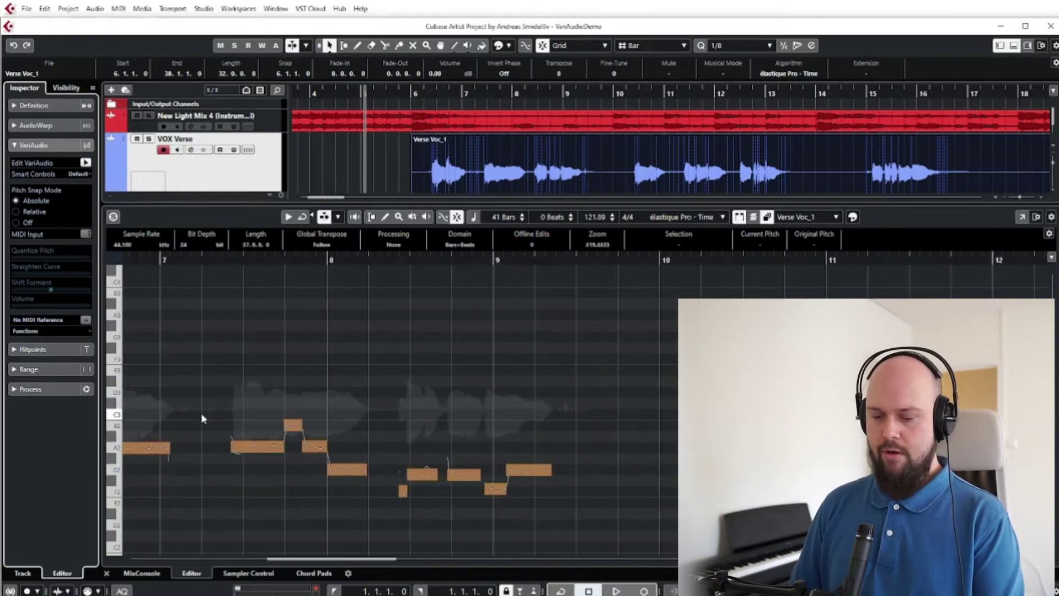
pyautogui.hscroll(-5, 231, 401)
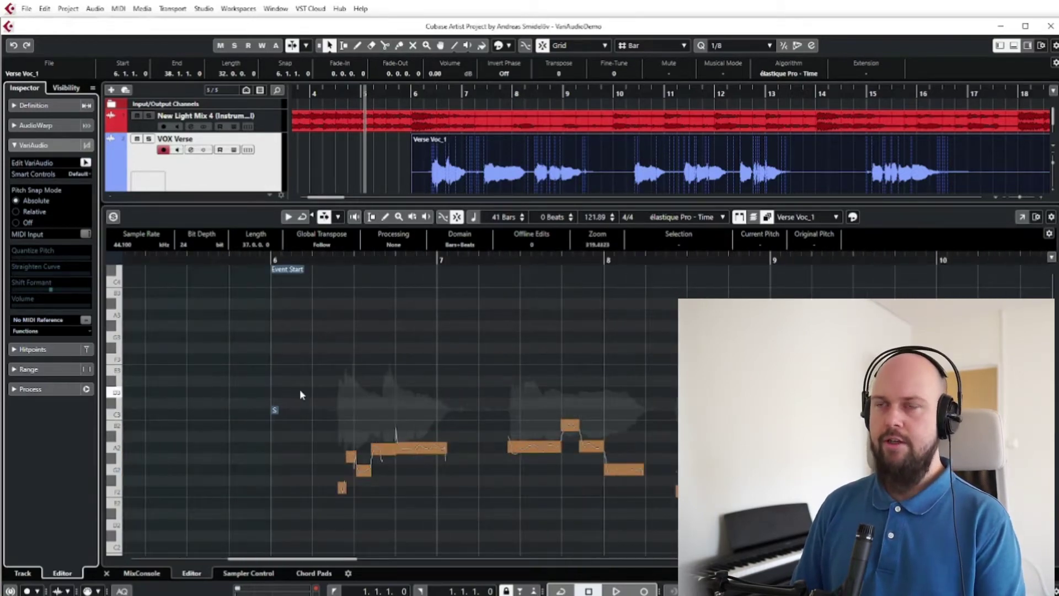
pyautogui.press('g')
pyautogui.click(348, 118)
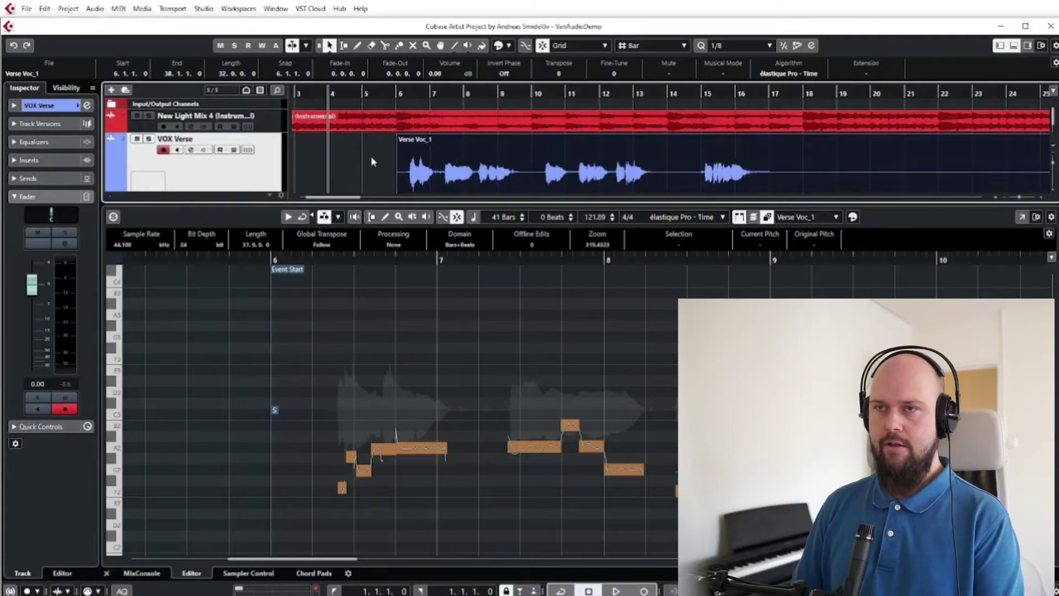
pyautogui.press('g')
pyautogui.press('h')
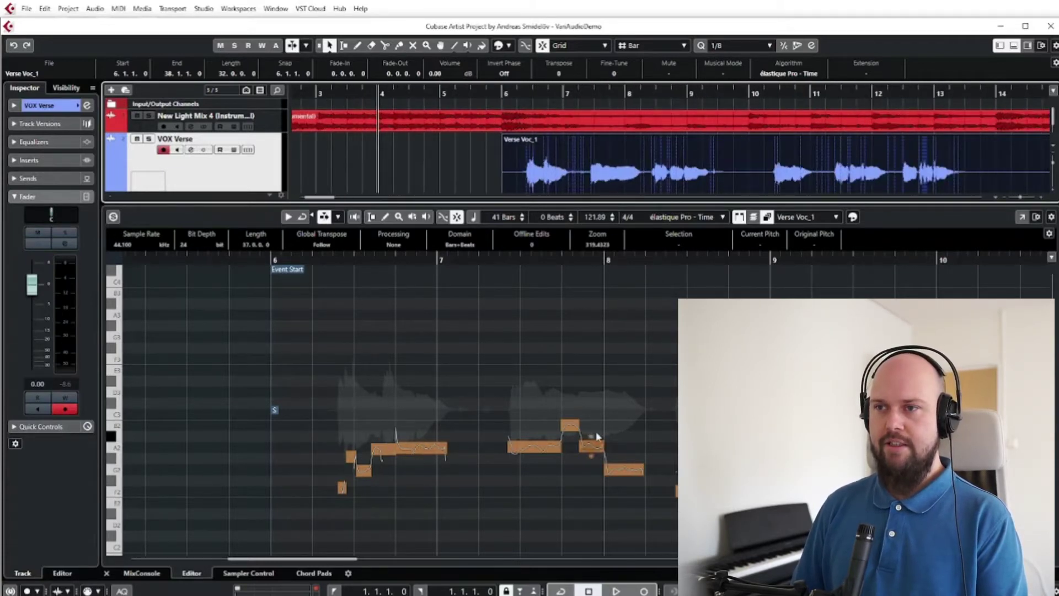
pyautogui.press('space')
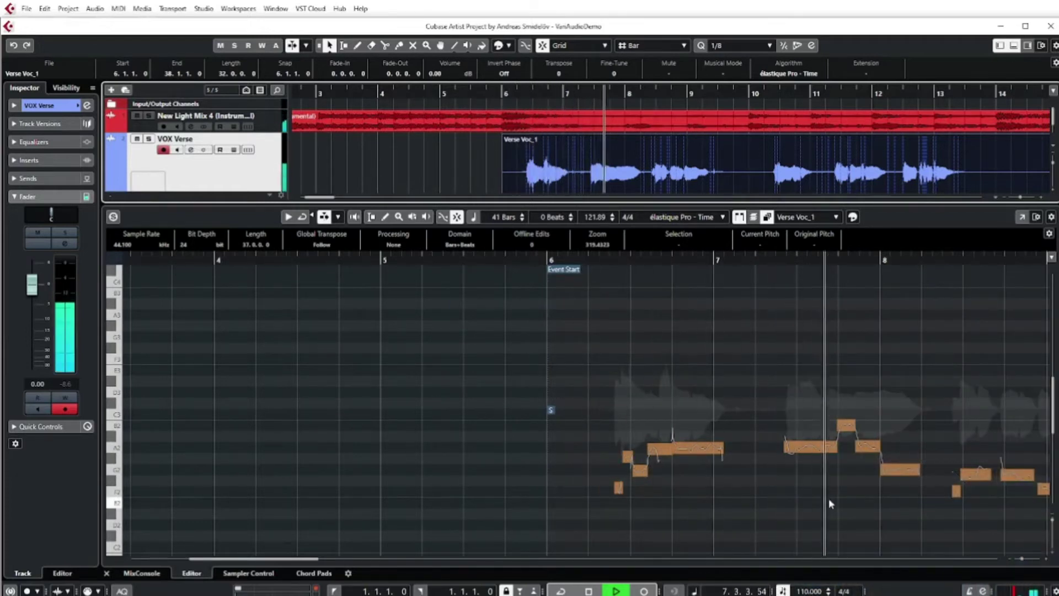
pyautogui.moveTo(268, 562); pyautogui.dragTo(407, 561)
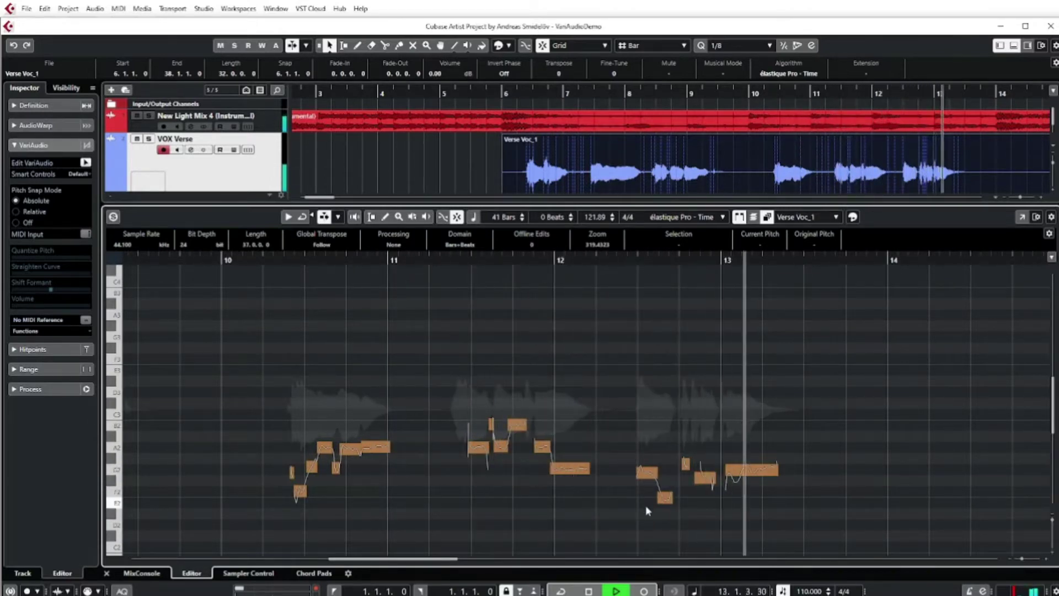
pyautogui.press('space')
# Step: Inspect the pitch segments of the first vocal phrase after bar 6 by selecting them one at a time
pyautogui.moveTo(423, 559); pyautogui.dragTo(328, 559)
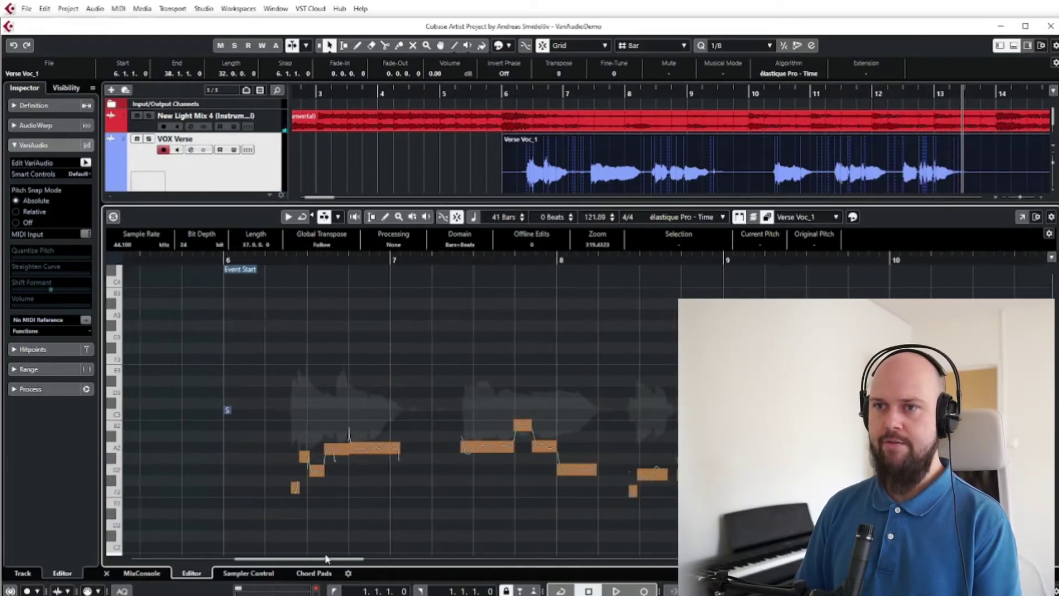
pyautogui.scroll(4, 321, 408)
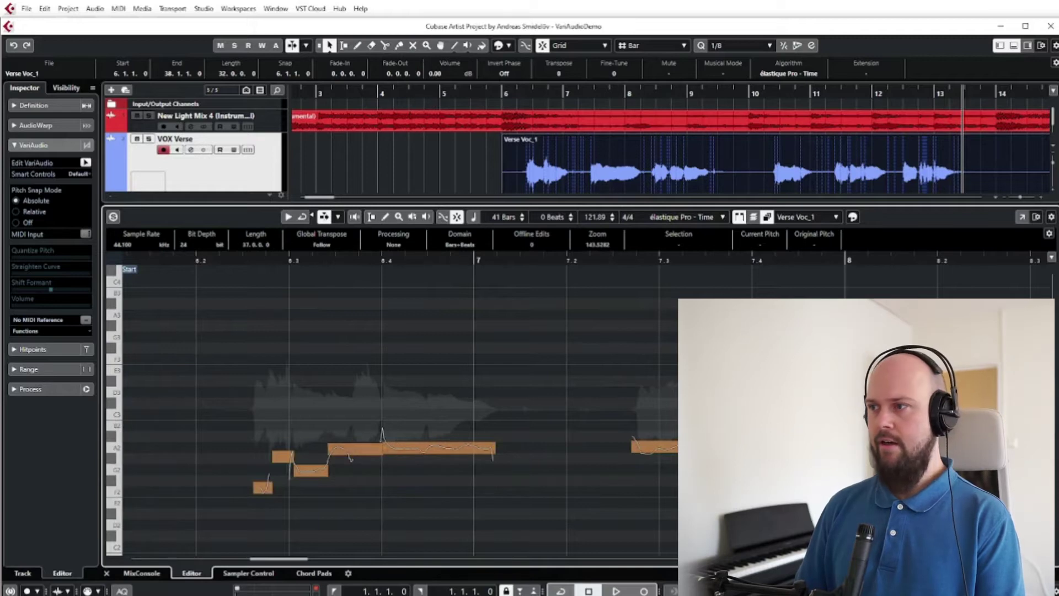
pyautogui.scroll(5, 1054, 536)
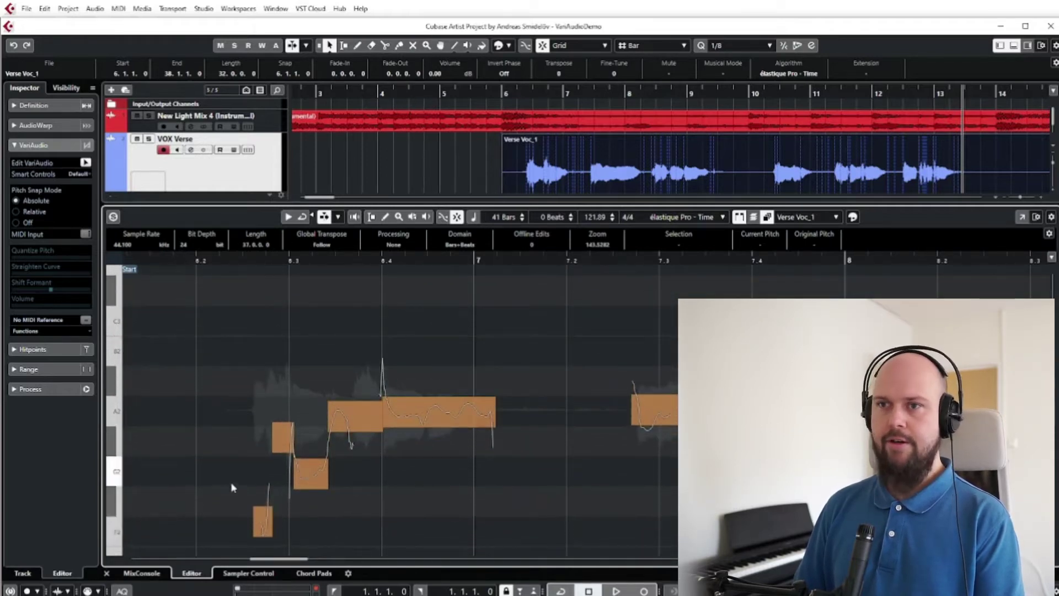
pyautogui.scroll(3, 257, 489)
pyautogui.click(351, 468)
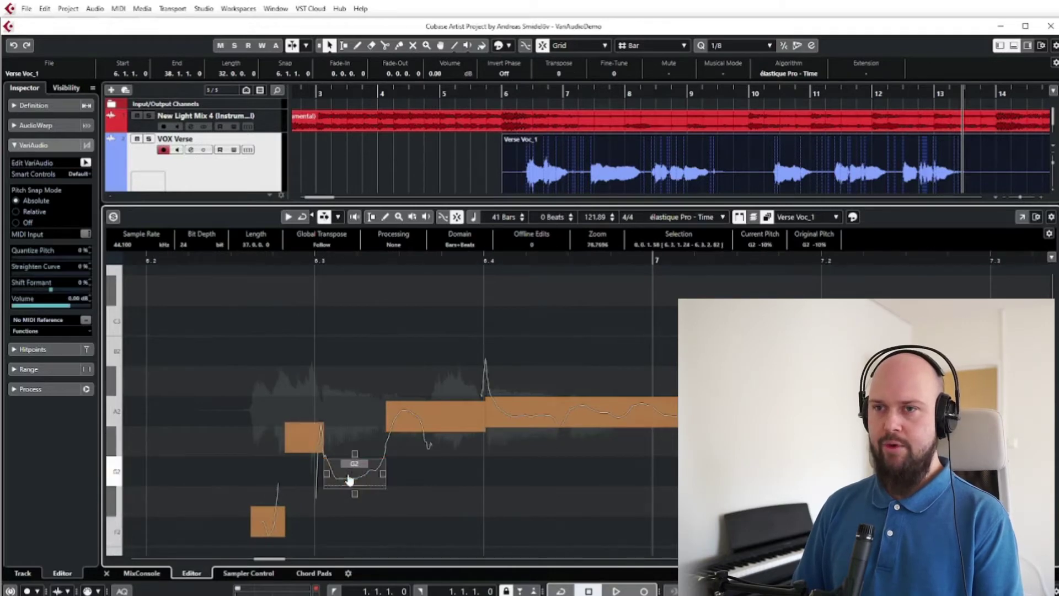
pyautogui.click(405, 418)
pyautogui.click(355, 468)
pyautogui.click(303, 437)
pyautogui.click(567, 408)
pyautogui.click(435, 414)
pyautogui.click(315, 329)
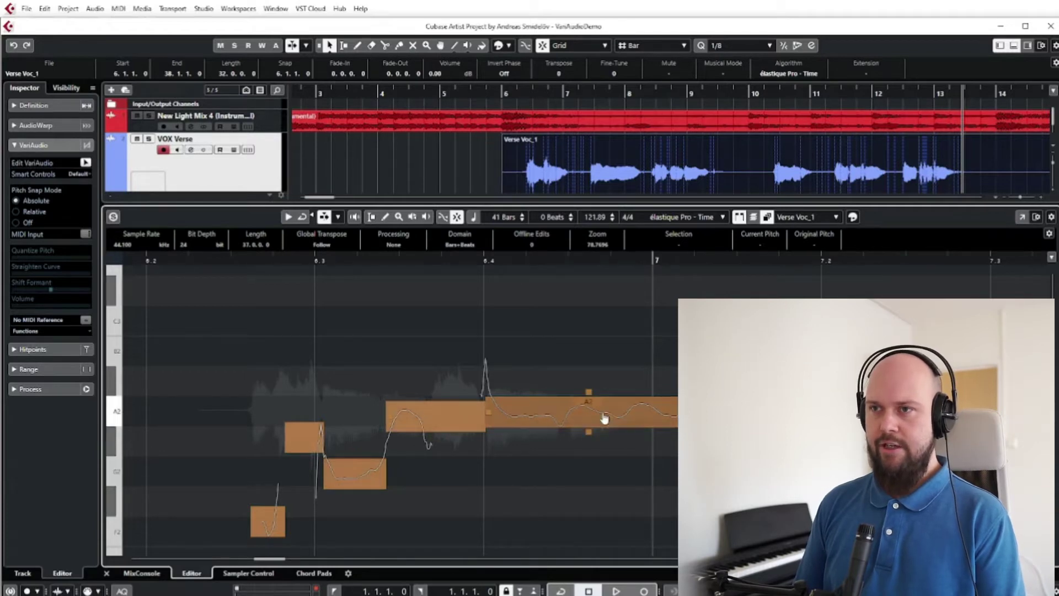
# Step: Select the long A2 segment starting near 6.4 and listen to its timing, replaying from between 6.3 and 6.4
pyautogui.click(523, 419)
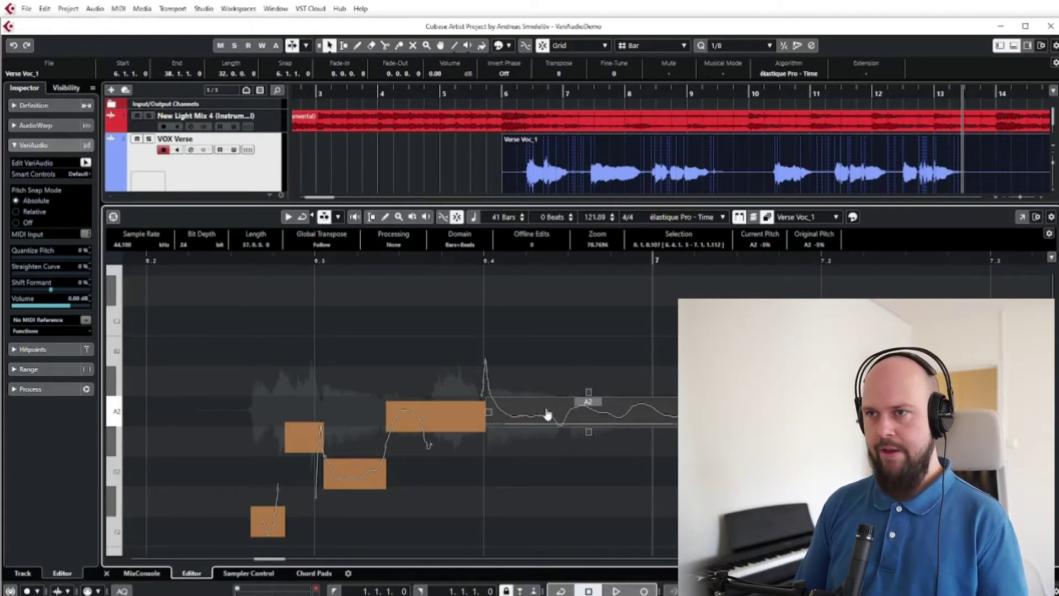
pyautogui.click(482, 262)
pyautogui.press('space')
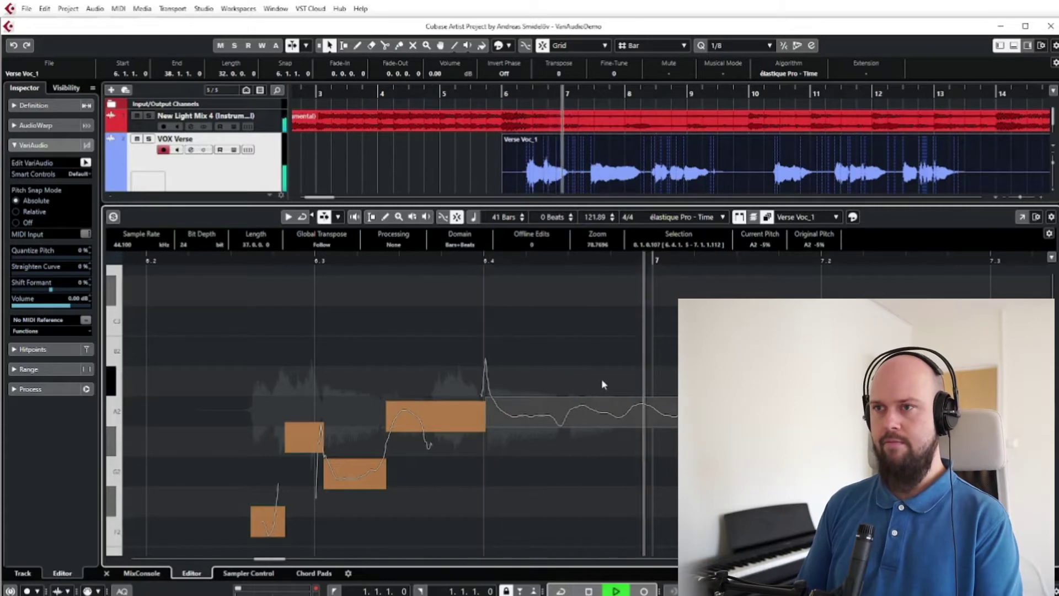
pyautogui.press('space')
pyautogui.moveTo(362, 257); pyautogui.dragTo(357, 256)
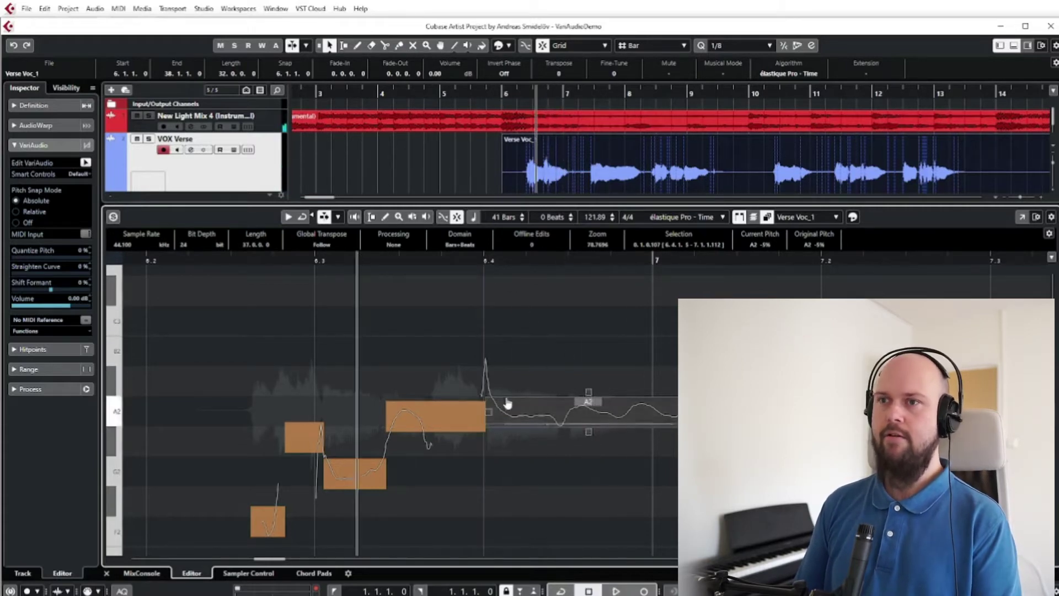
pyautogui.press('space')
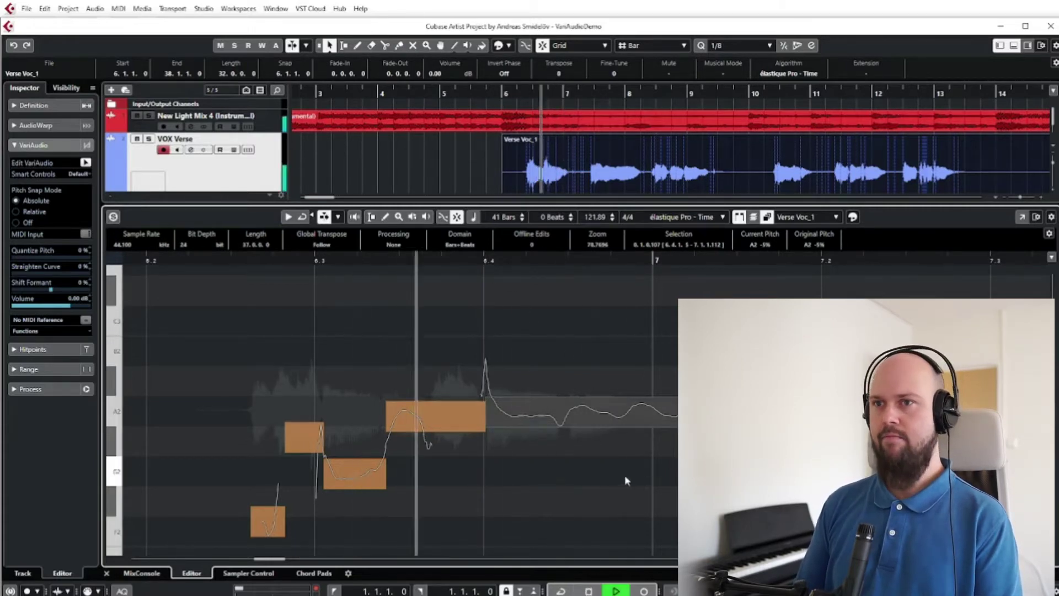
pyautogui.moveTo(511, 415)
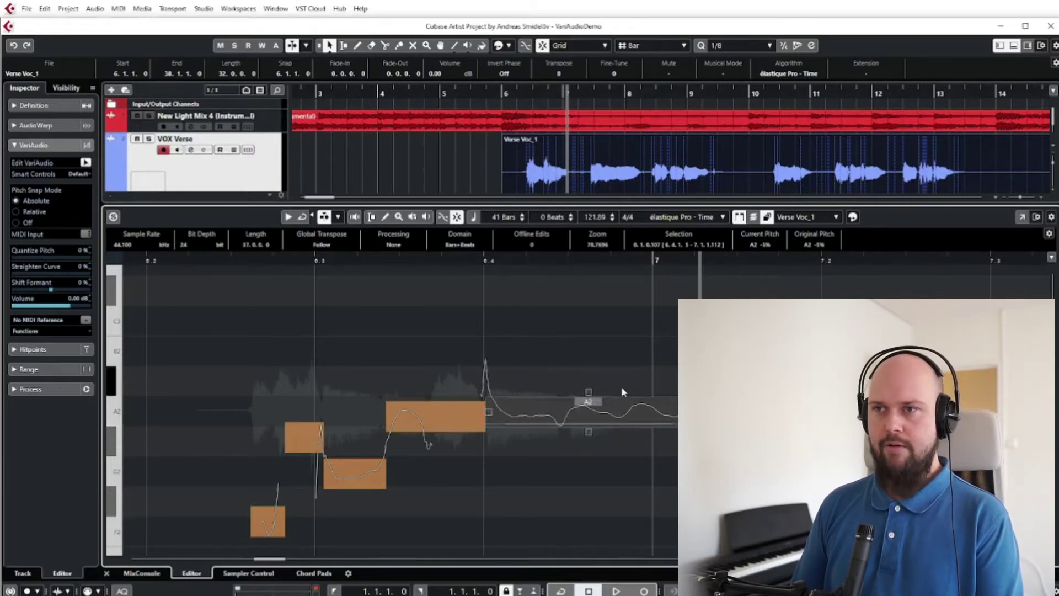
# Step: Stretch the long A2 segment to start at about 6.3.4.2 and end at about 7.1.3.52, and play the result
pyautogui.moveTo(488, 413); pyautogui.dragTo(442, 414)
pyautogui.moveTo(528, 417); pyautogui.dragTo(554, 419)
pyautogui.press('space')
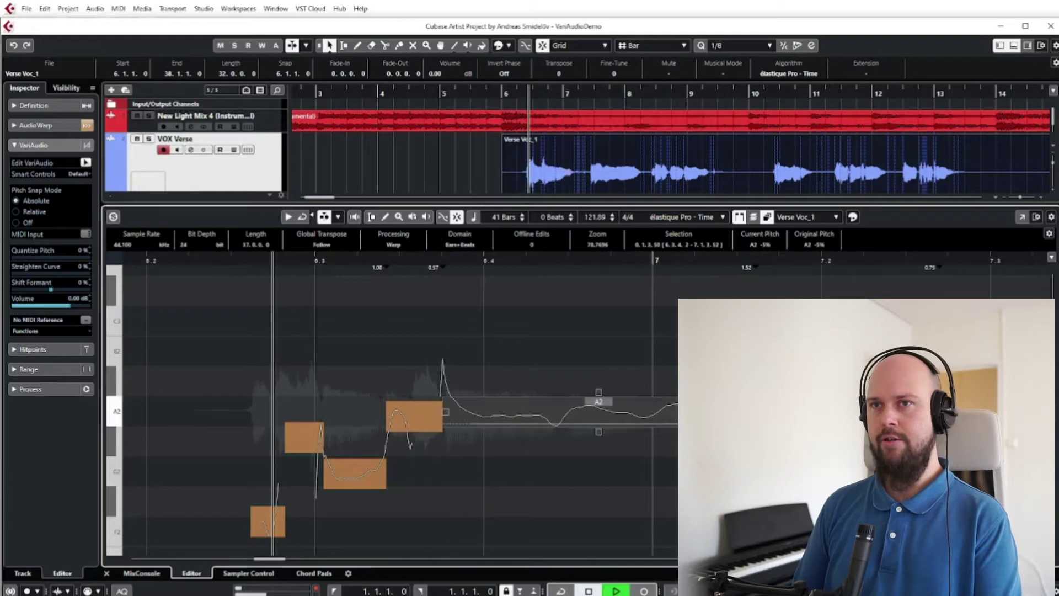
pyautogui.press('space')
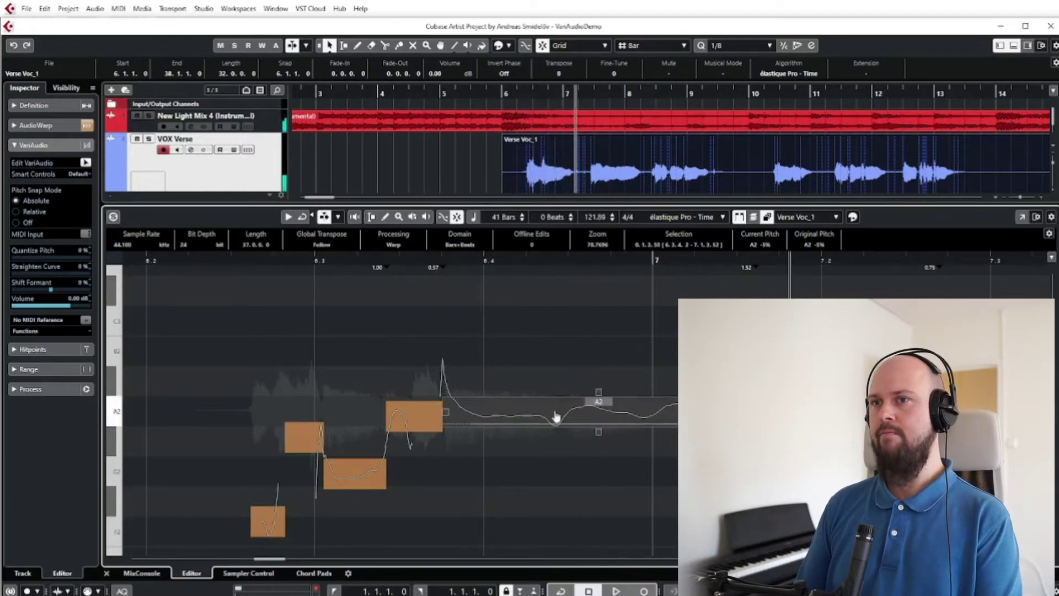
# Step: Move the start of the long A2 segment to 6.4.3.74 and play the result twice from just before 6.3
pyautogui.moveTo(443, 413); pyautogui.dragTo(595, 414)
pyautogui.click(272, 259)
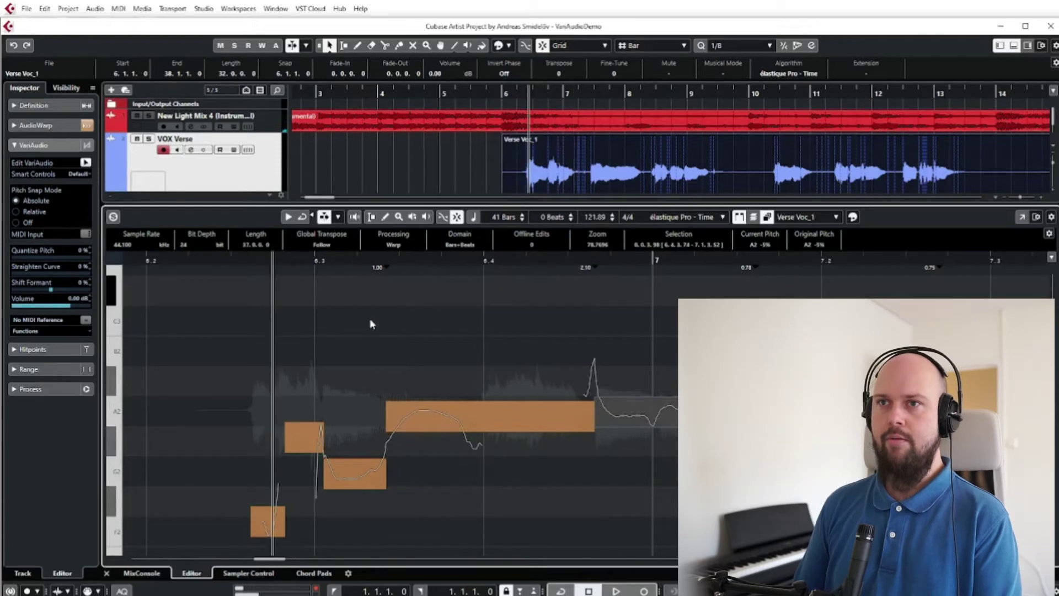
pyautogui.click(423, 421)
pyautogui.click(358, 373)
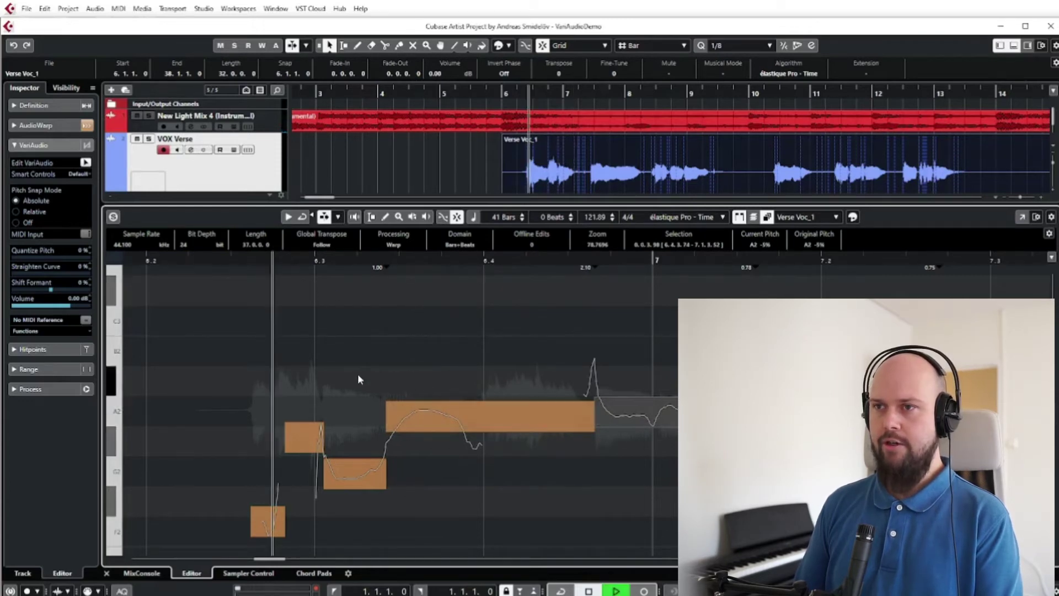
pyautogui.press('space')
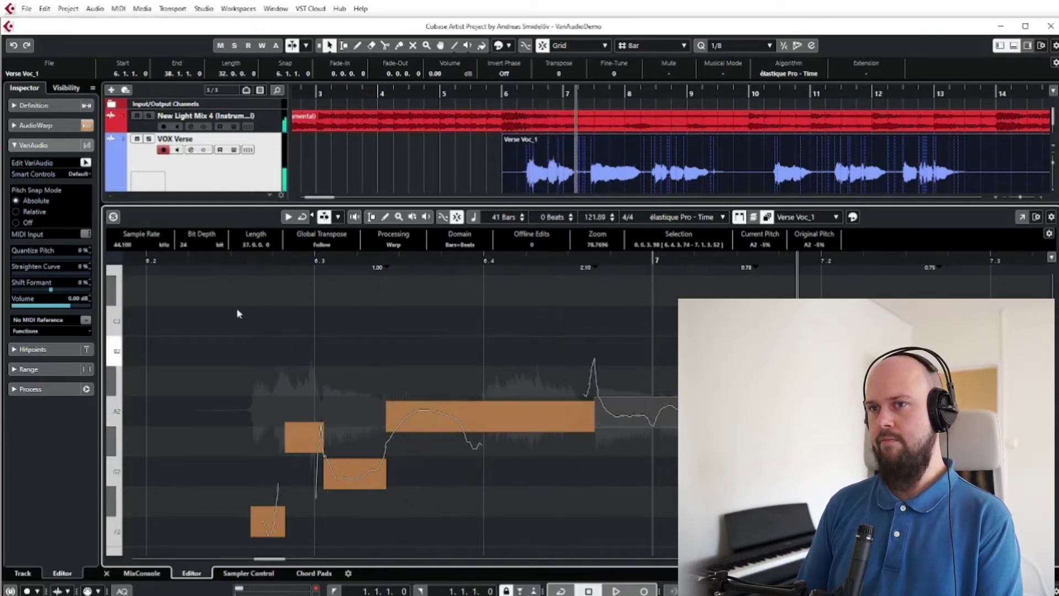
pyautogui.press('space')
pyautogui.press('space')
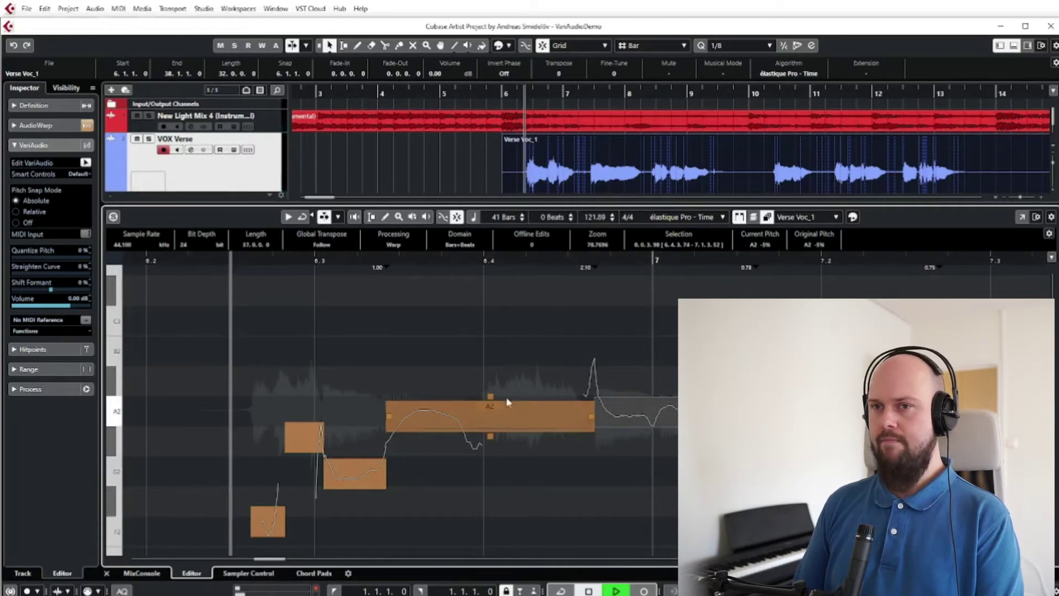
pyautogui.press('space')
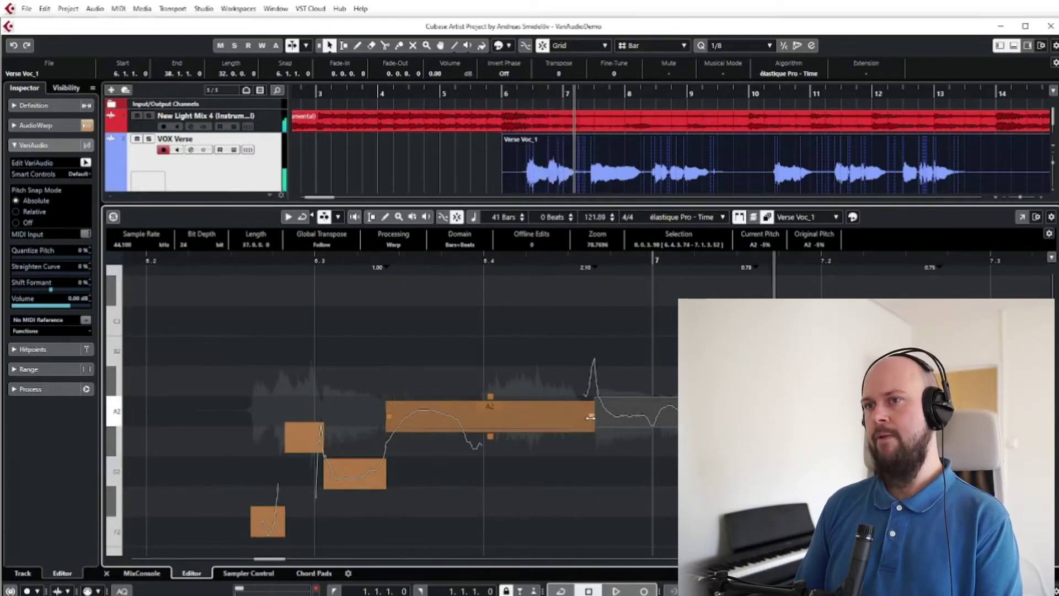
# Step: Set the long A2 segment's start to 6.4.1.57, play the change, and extend its end to 7.1.2.67
pyautogui.moveTo(588, 417); pyautogui.dragTo(503, 417)
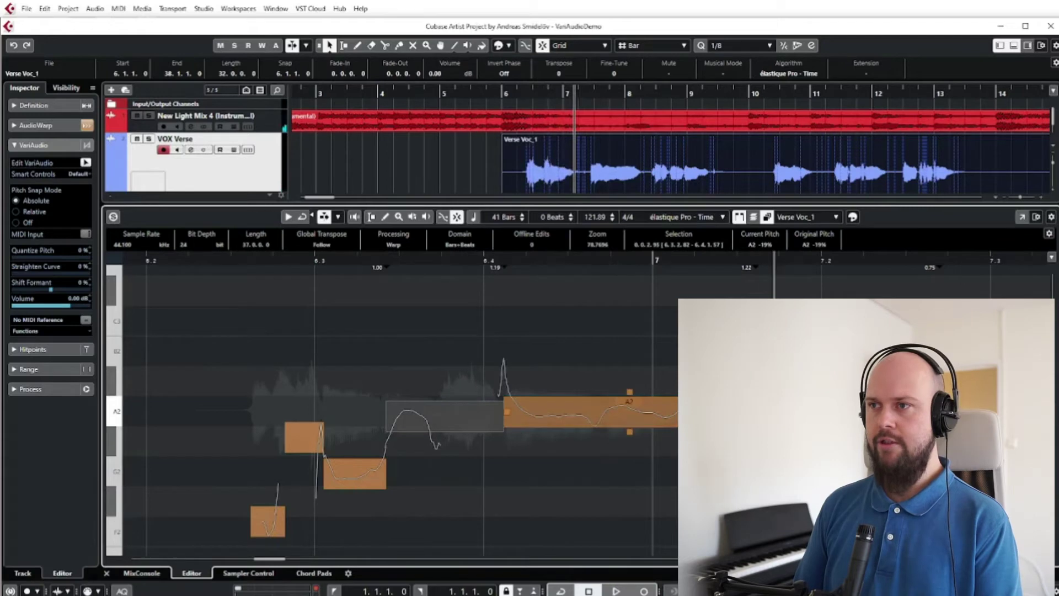
pyautogui.click(444, 417)
pyautogui.click(353, 263)
pyautogui.press('space')
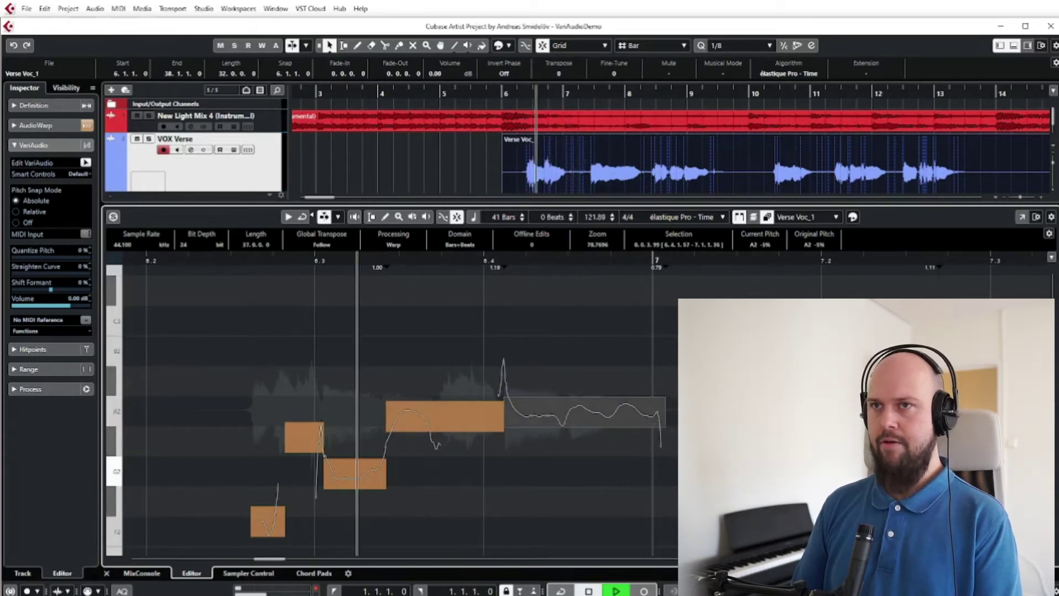
pyautogui.press('space')
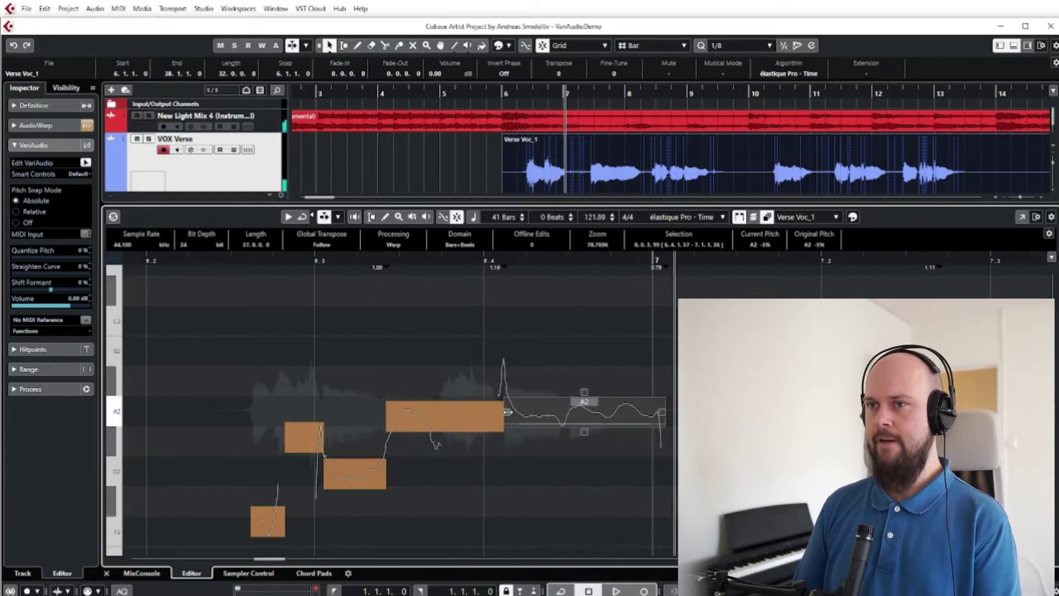
pyautogui.moveTo(585, 411); pyautogui.dragTo(605, 411)
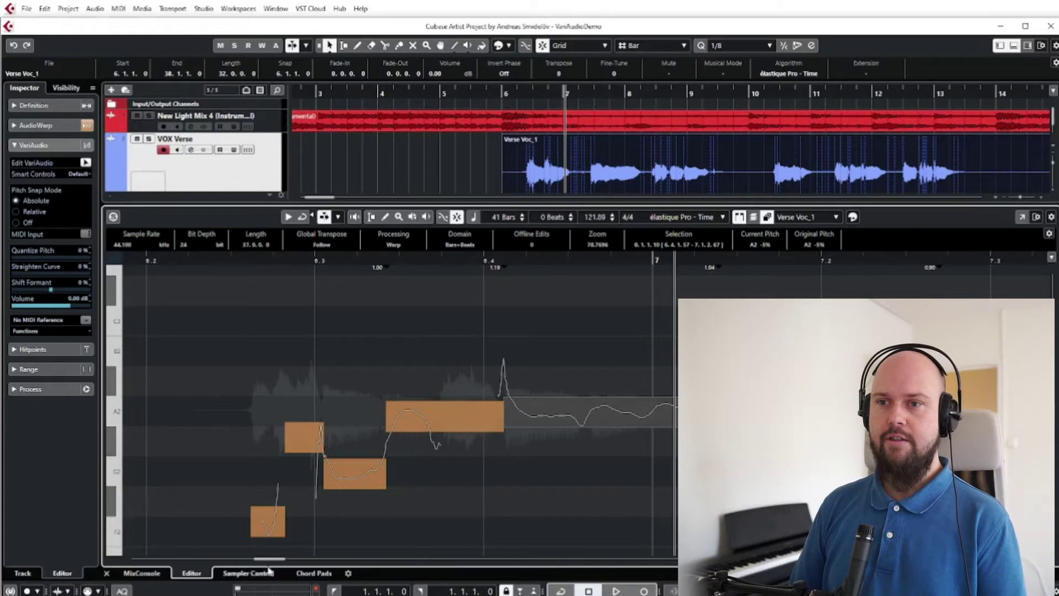
# Step: Play the vocal phrase from just before 8.3 to past 9.2 to check its pitch
pyautogui.moveTo(267, 559); pyautogui.dragTo(315, 561)
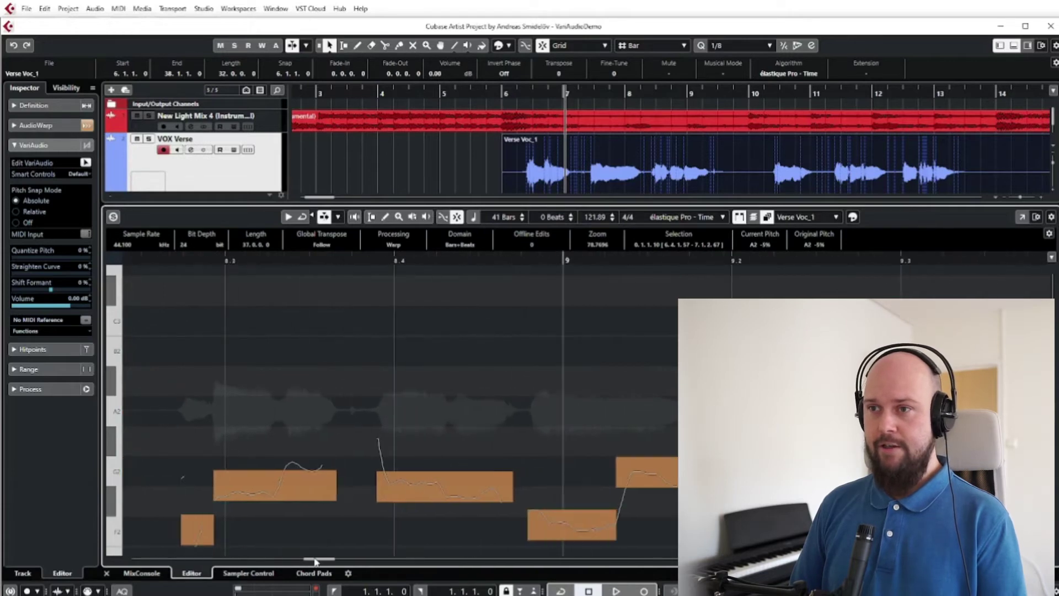
pyautogui.scroll(-3, 308, 369)
pyautogui.moveTo(226, 398)
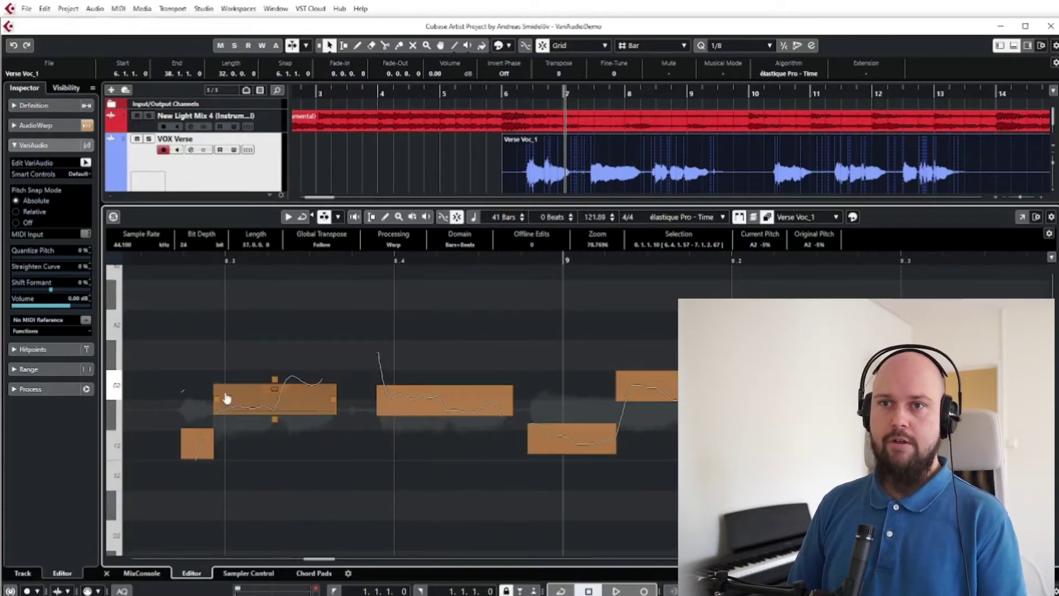
pyautogui.click(183, 255)
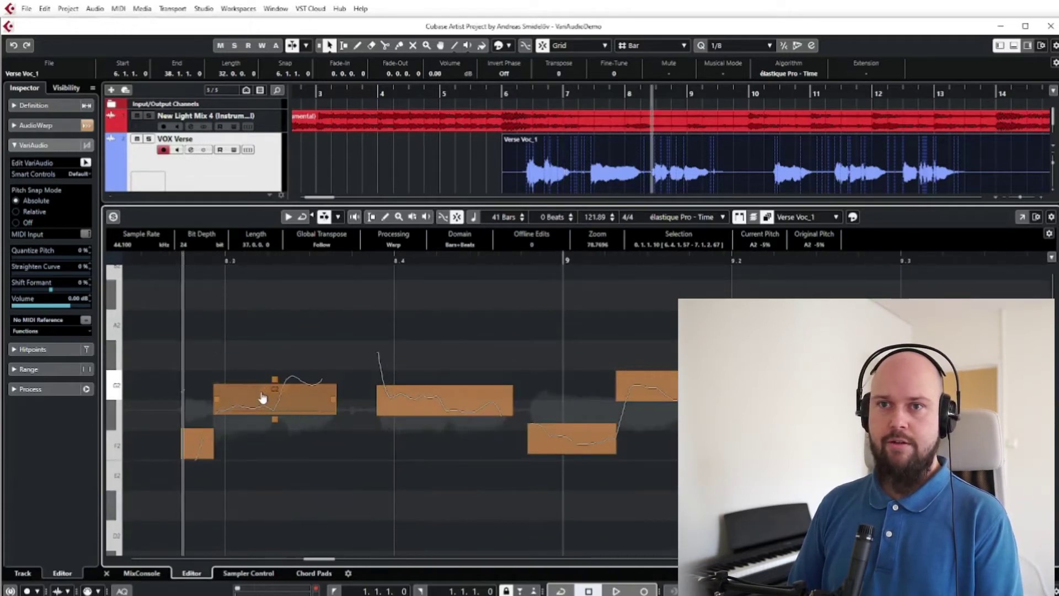
pyautogui.moveTo(467, 411)
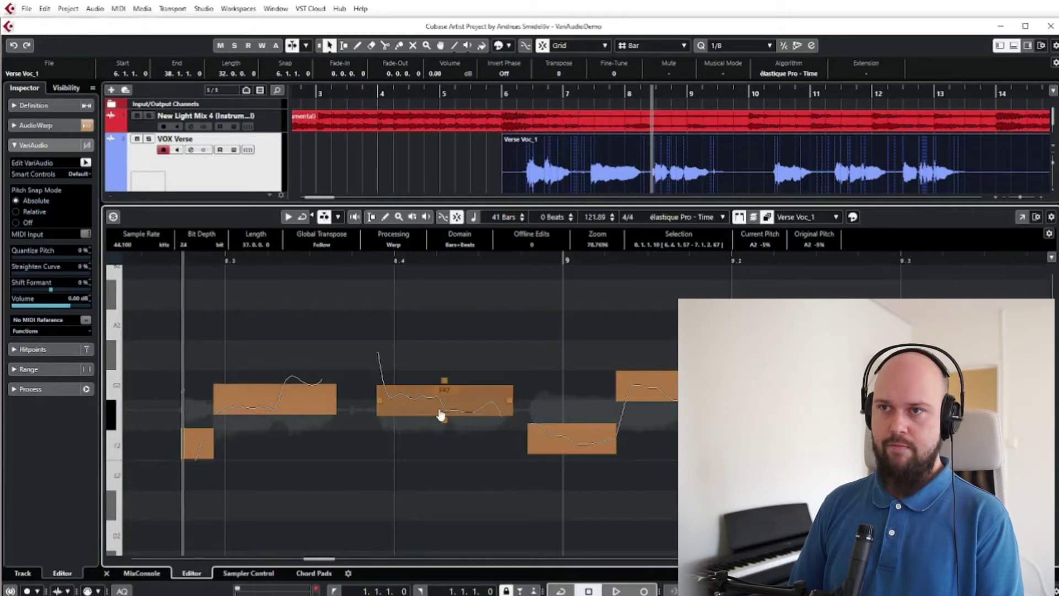
pyautogui.press('space')
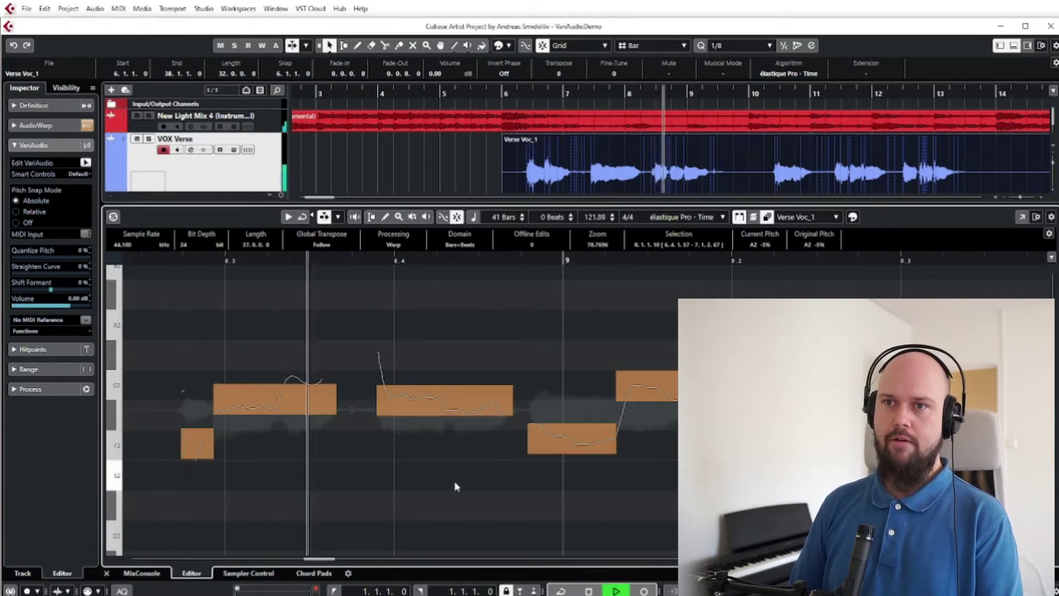
pyautogui.press('space')
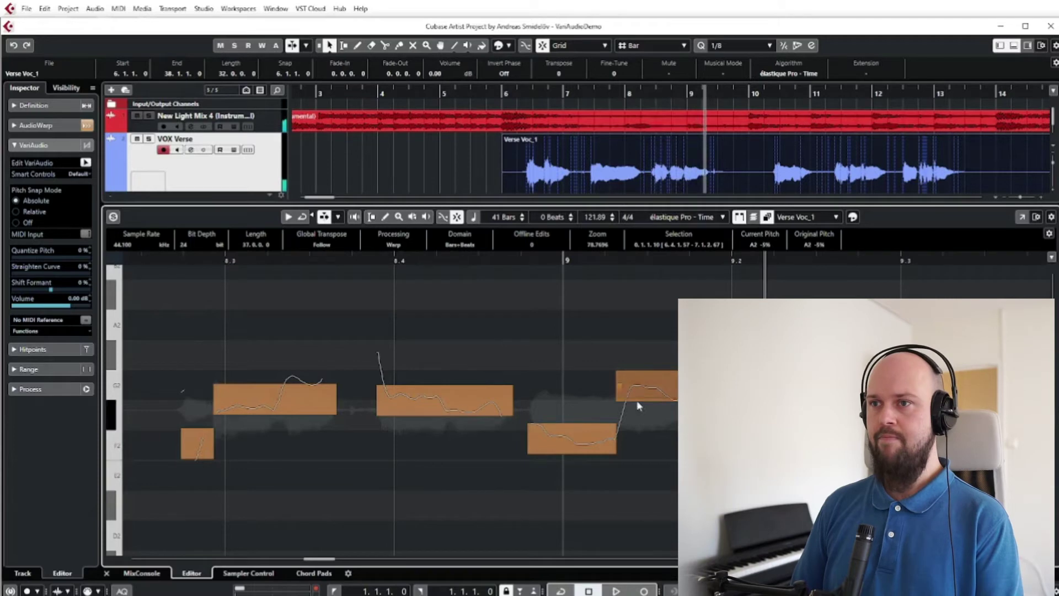
# Step: Select the long G2 segment starting just before 8.3 and examine its pitch curve against the note's centre
pyautogui.scroll(3, 191, 395)
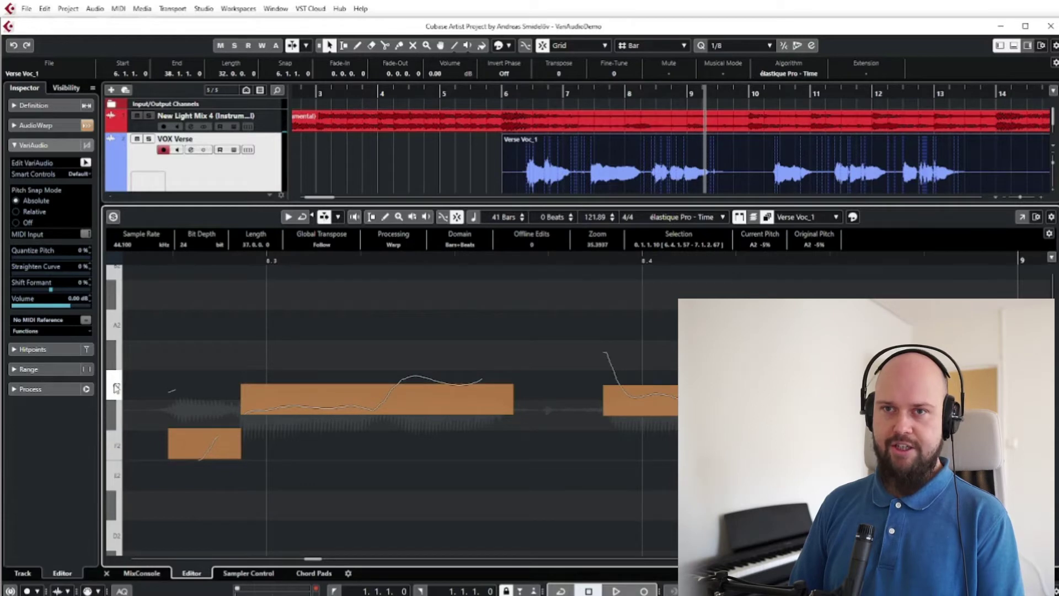
pyautogui.click(268, 397)
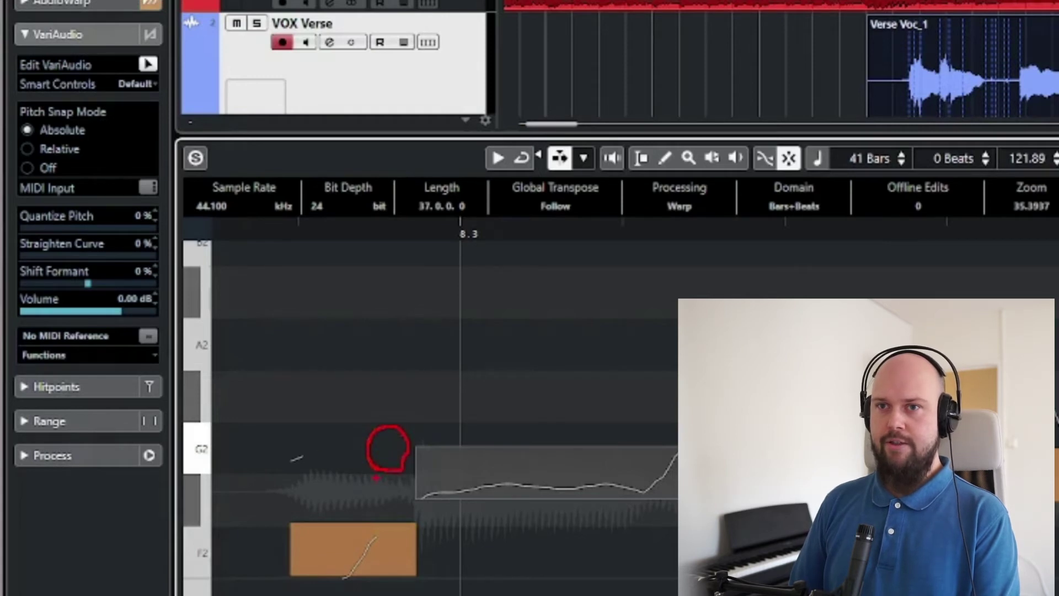
pyautogui.moveTo(387, 472); pyautogui.dragTo(510, 475)
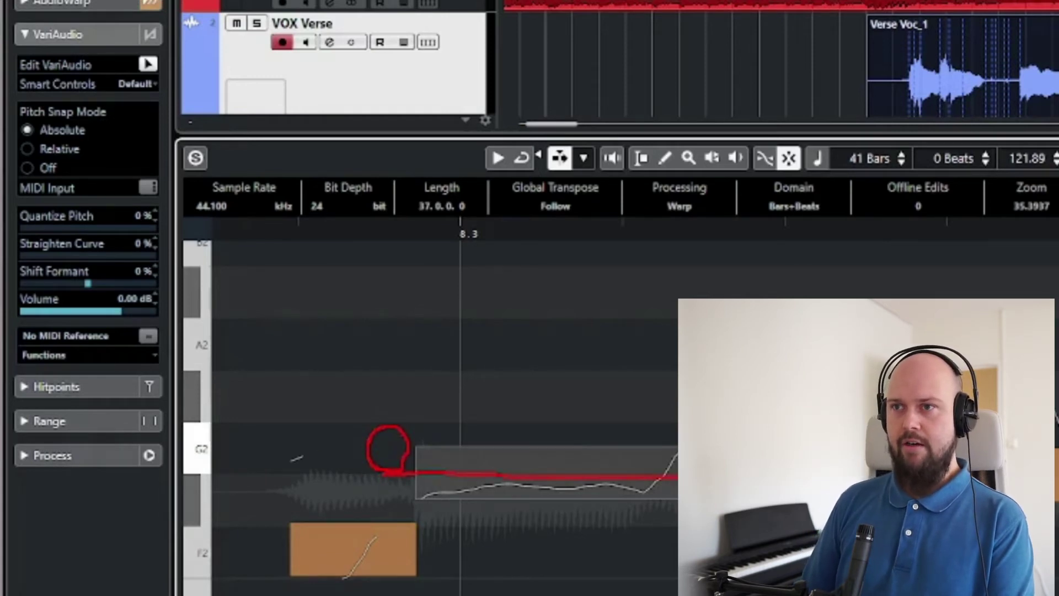
pyautogui.moveTo(641, 423); pyautogui.dragTo(431, 427)
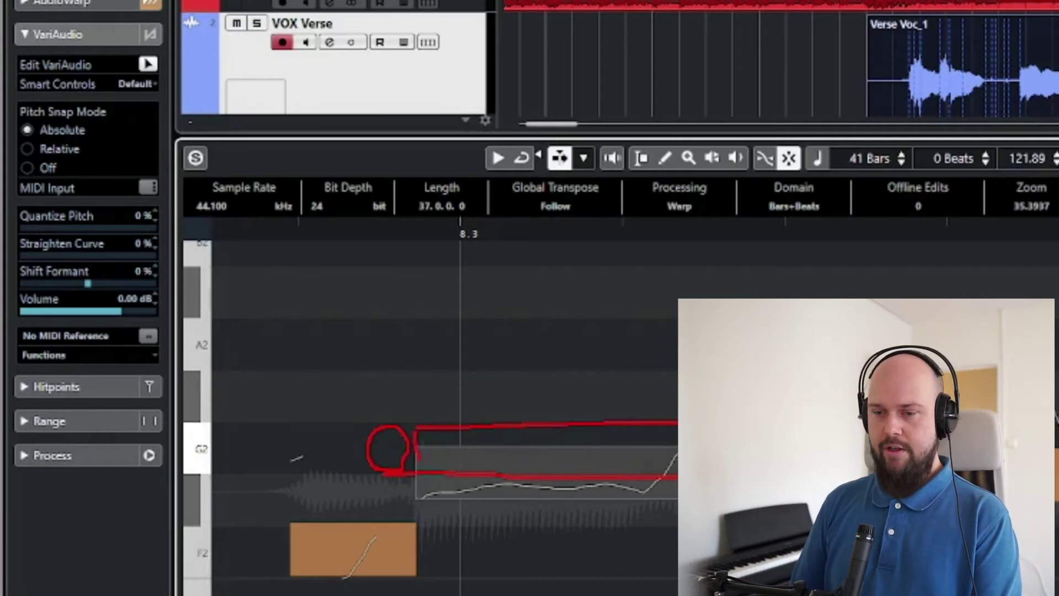
pyautogui.press('Escape')
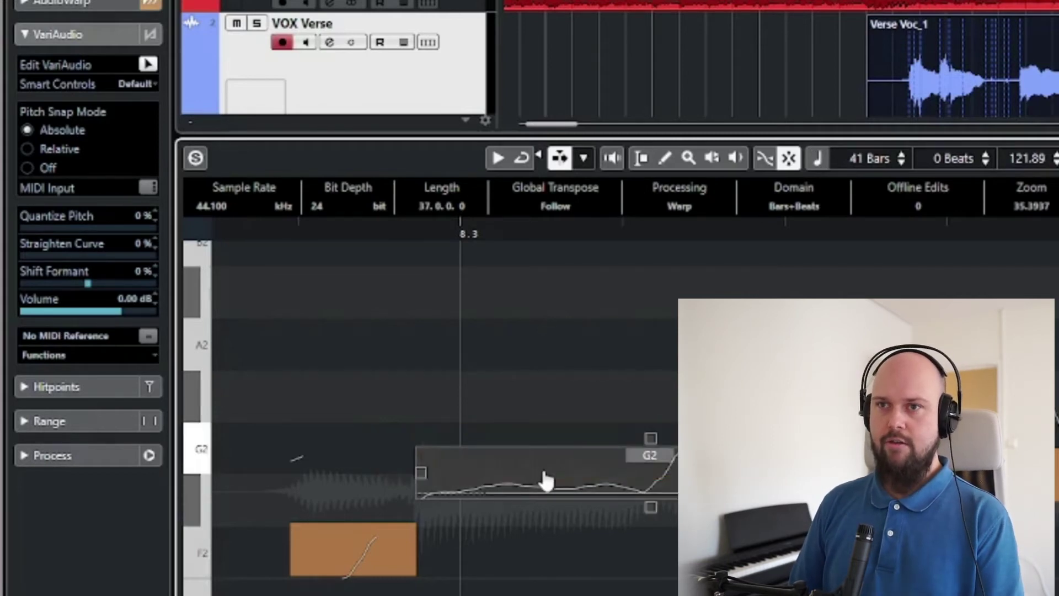
pyautogui.moveTo(29, 226)
pyautogui.mouseDown()
pyautogui.moveTo(160, 230)
pyautogui.moveTo(11, 217)
pyautogui.mouseUp()
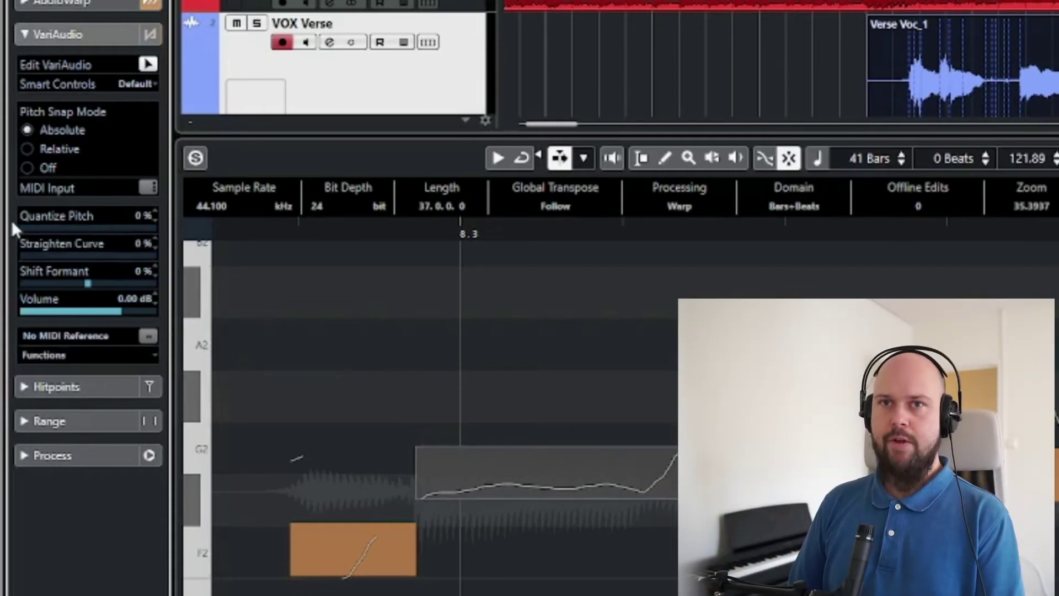
pyautogui.moveTo(643, 479)
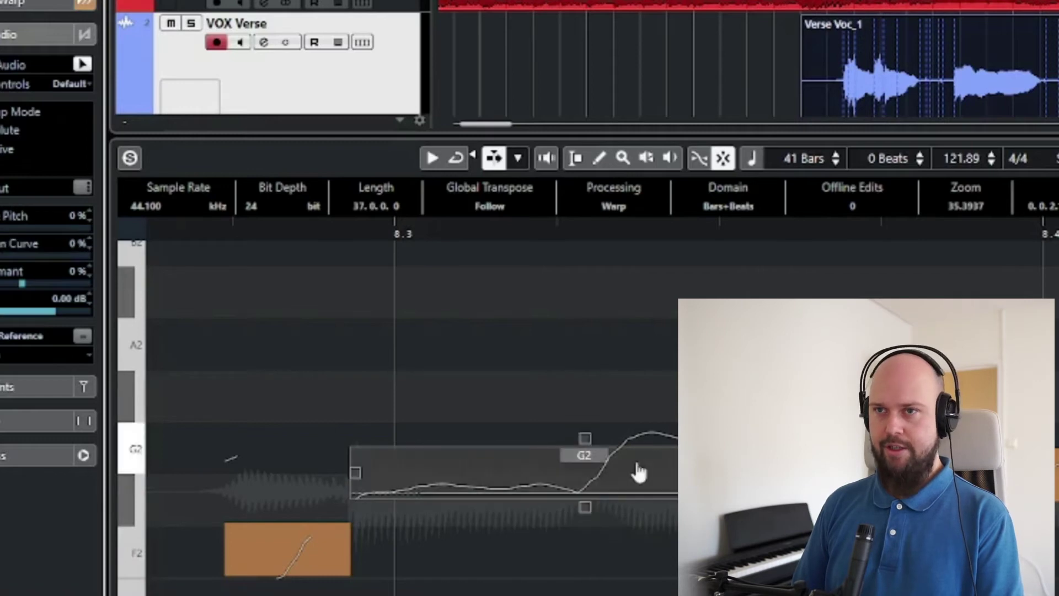
pyautogui.moveTo(585, 505); pyautogui.dragTo(600, 523)
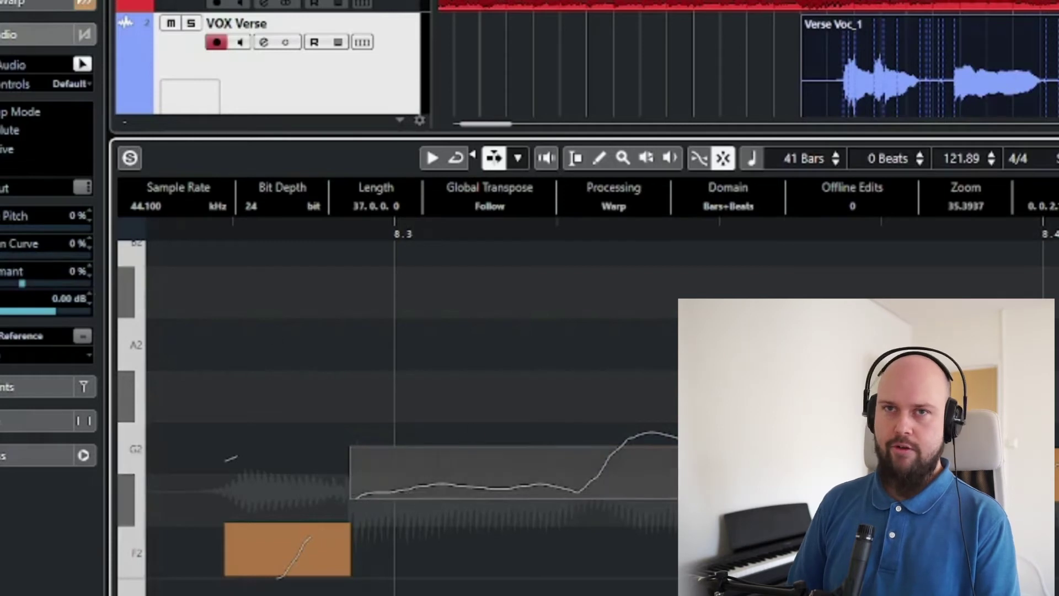
pyautogui.moveTo(579, 484)
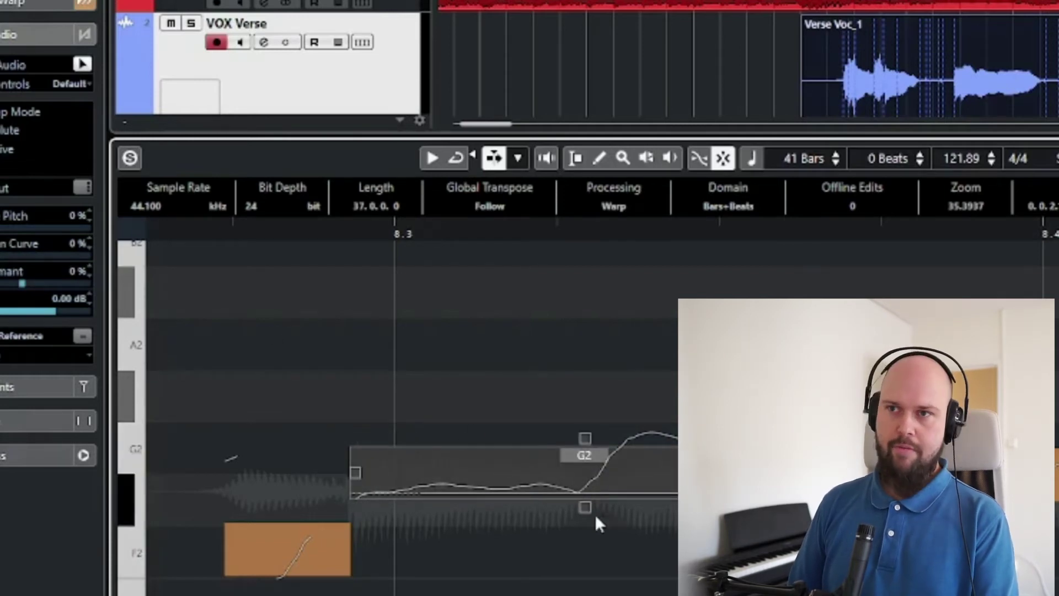
pyautogui.click(512, 483)
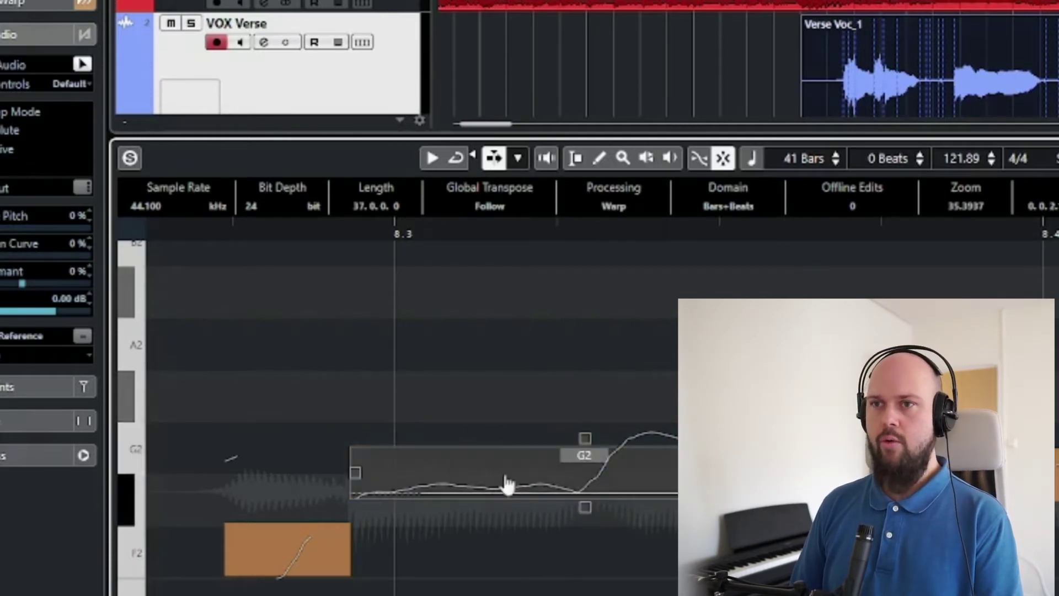
# Step: Quantize the pitch of the G2 segment near 8.3 to 100% and play the result
pyautogui.click(584, 506)
pyautogui.moveTo(585, 506); pyautogui.dragTo(574, 312)
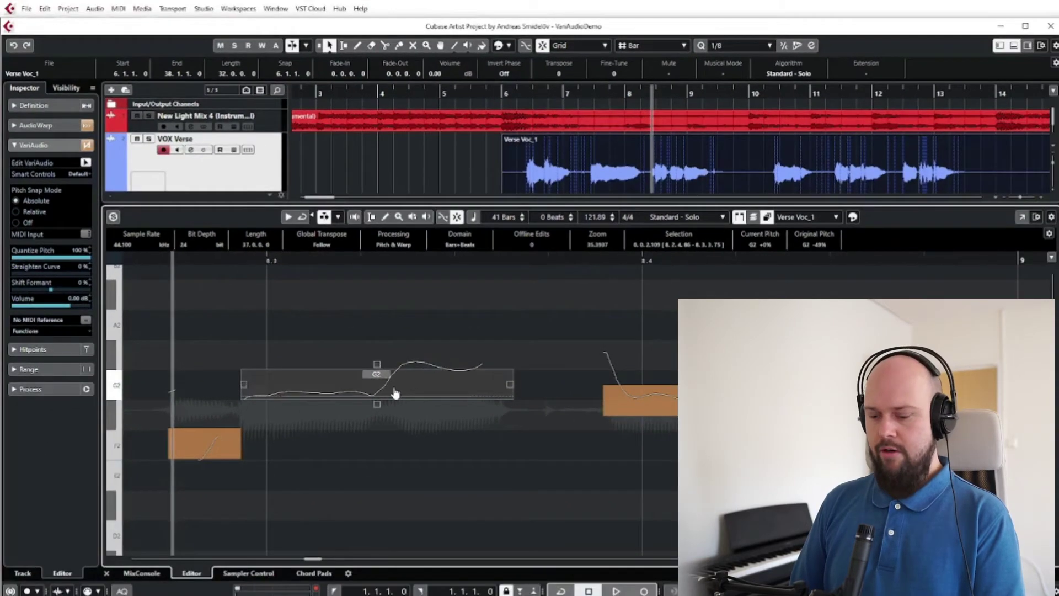
pyautogui.press('space')
pyautogui.press('space')
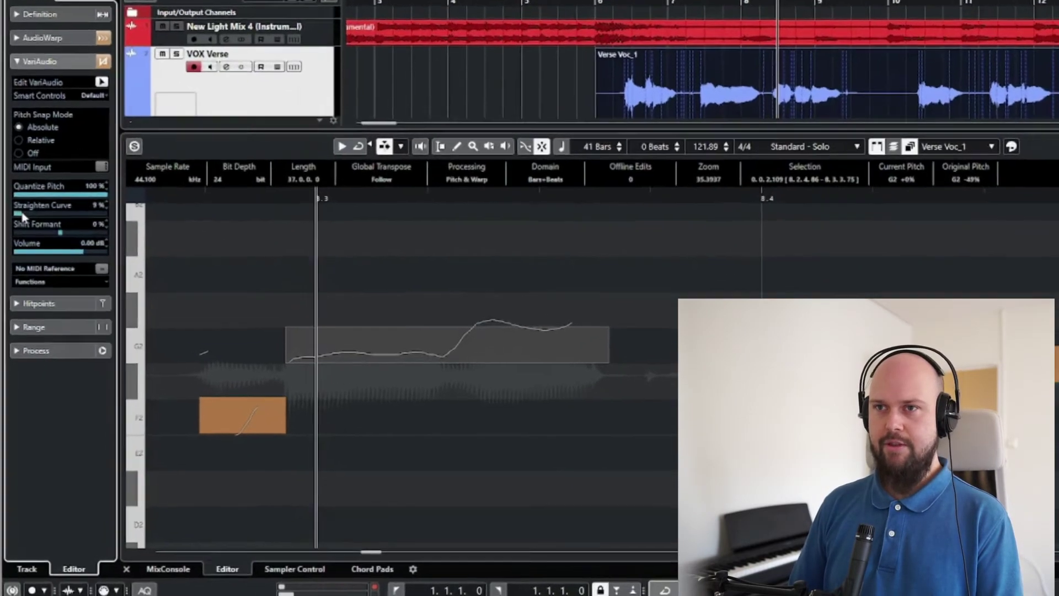
# Step: Try Straighten Curve values such as 53%, 99% and 44% on the G2 segment, and return it to 0%
pyautogui.moveTo(15, 274); pyautogui.dragTo(54, 270)
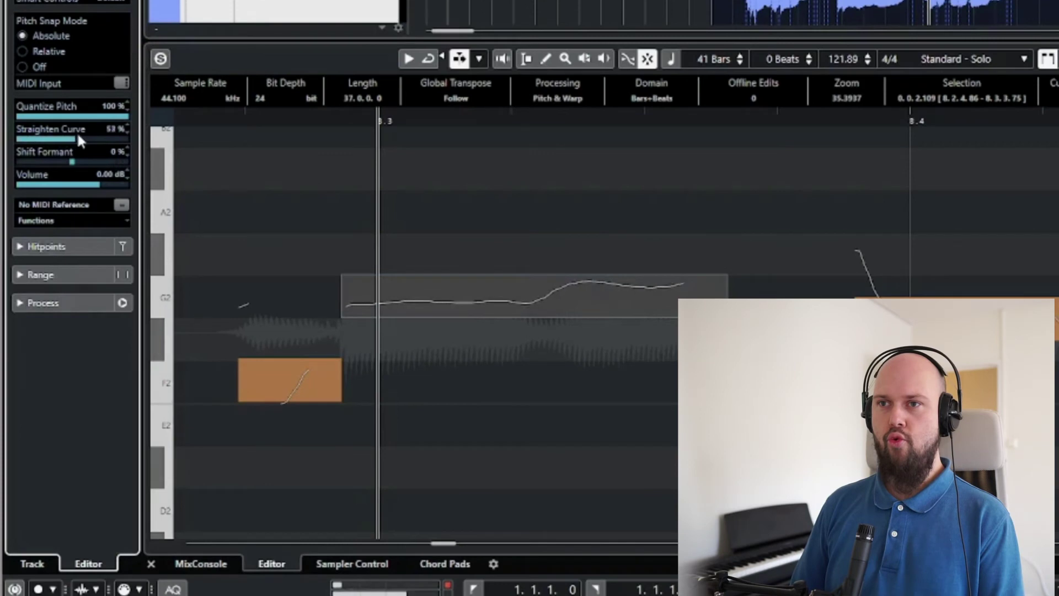
pyautogui.moveTo(78, 136); pyautogui.dragTo(126, 132)
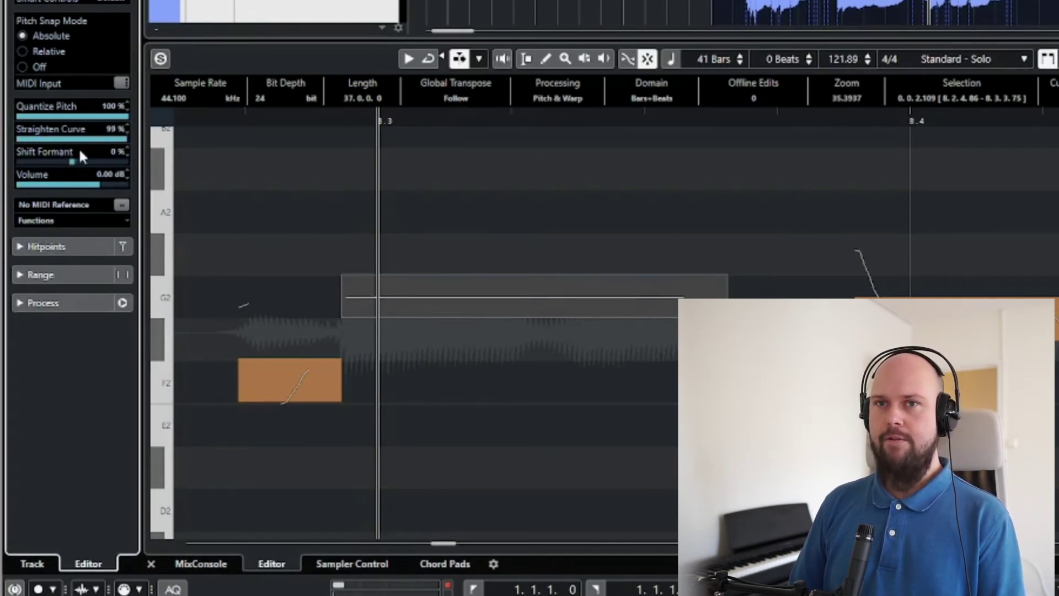
pyautogui.moveTo(94, 144); pyautogui.dragTo(66, 136)
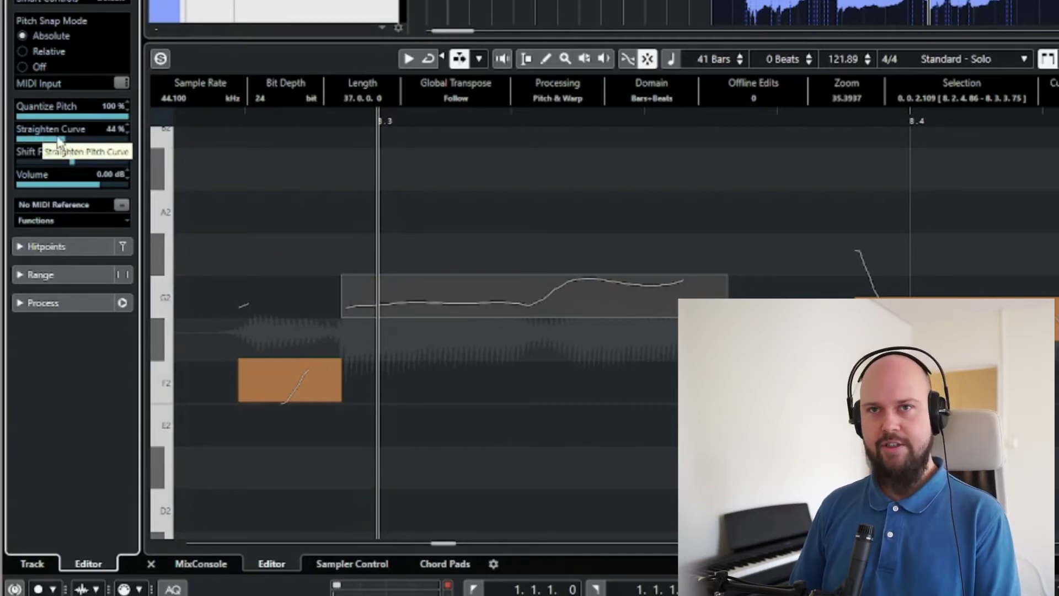
pyautogui.moveTo(58, 140); pyautogui.dragTo(39, 144)
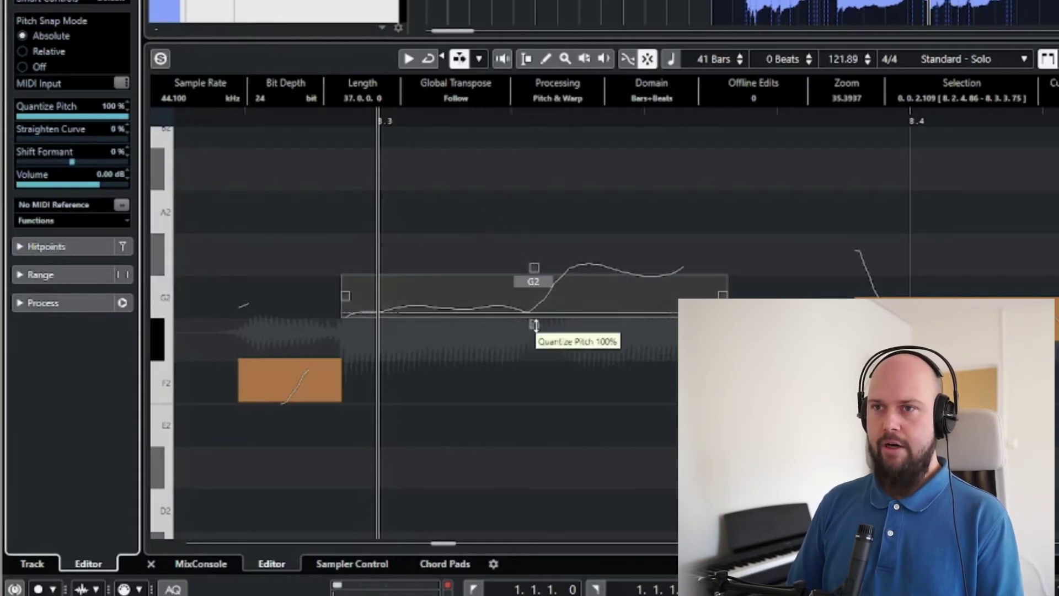
# Step: Straighten the G2 segment's pitch curve to 100% and play it from just before 8.3
pyautogui.click(532, 267)
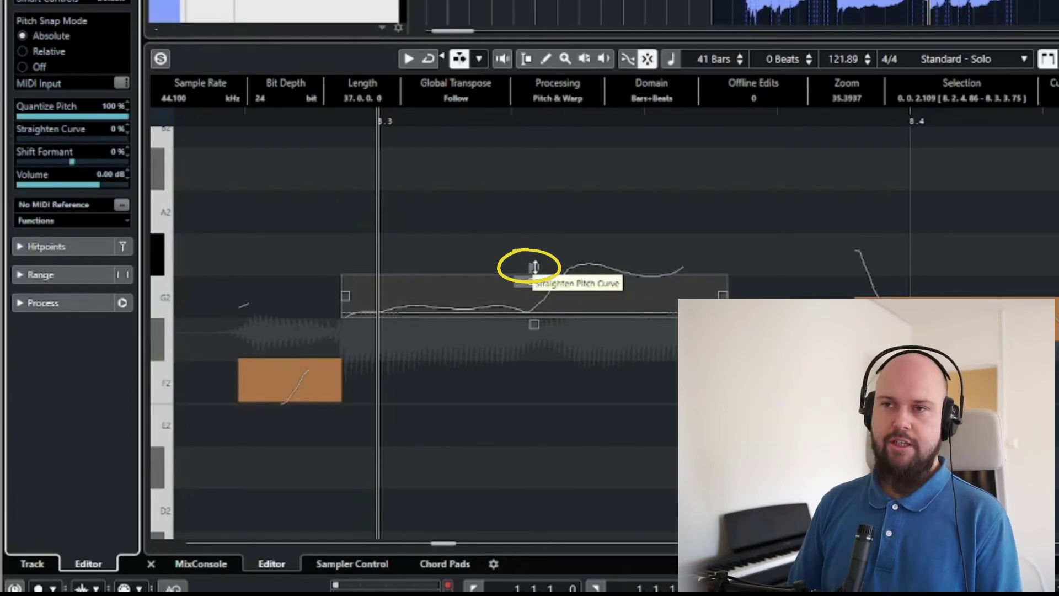
pyautogui.moveTo(534, 267); pyautogui.dragTo(533, 444)
pyautogui.click(359, 217)
pyautogui.click(244, 115)
pyautogui.press('space')
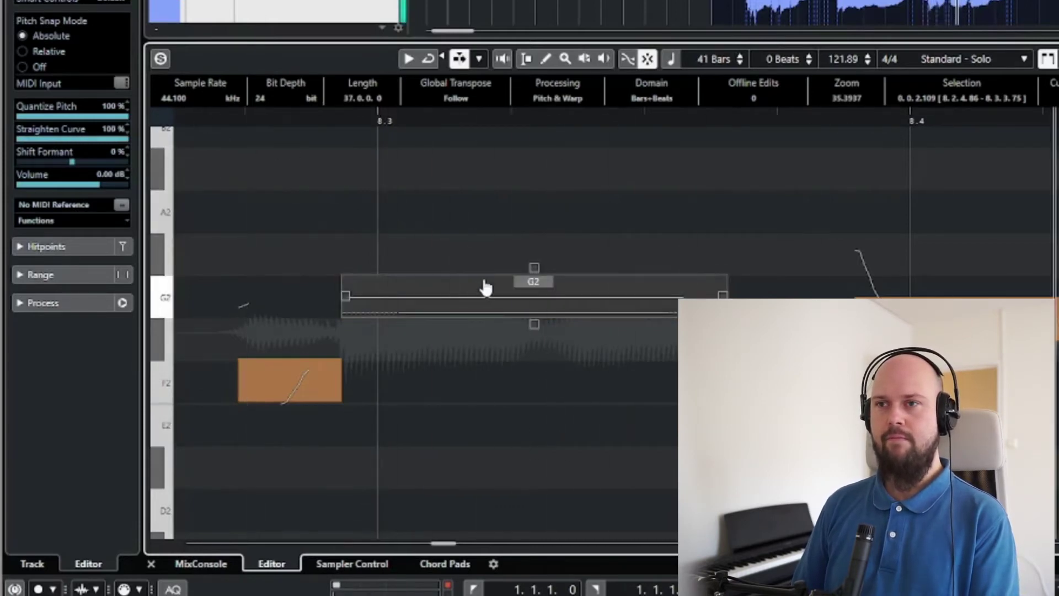
# Step: Set Quantize Pitch and Straighten Curve to 100% for the three segments from just before 8.4 through 9.2
pyautogui.press('h')
pyautogui.press('h')
pyautogui.press('h')
pyautogui.press('h')
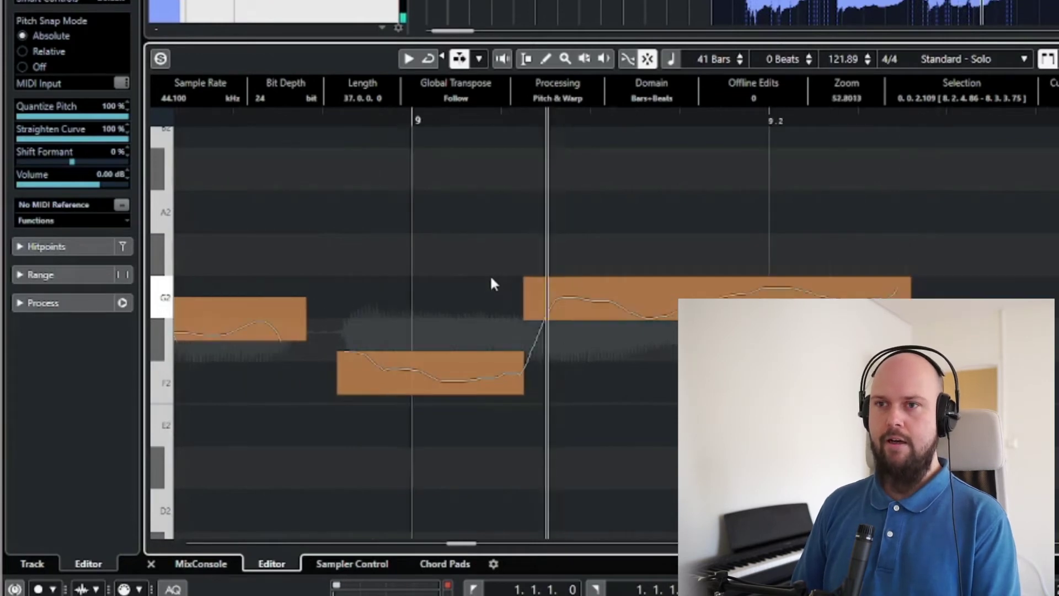
pyautogui.moveTo(549, 204); pyautogui.dragTo(849, 402)
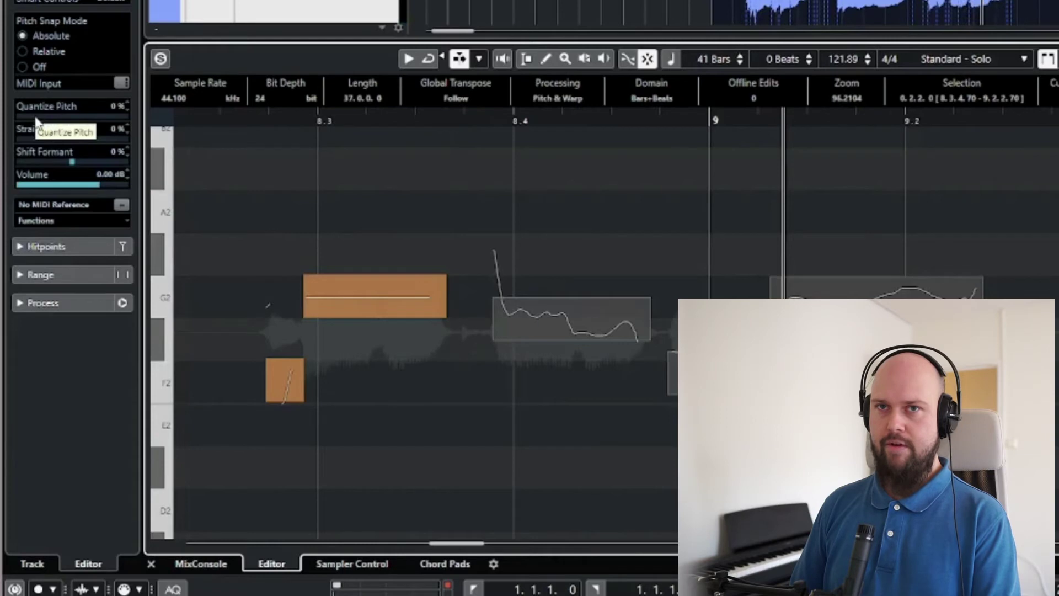
pyautogui.moveTo(35, 114); pyautogui.dragTo(220, 117)
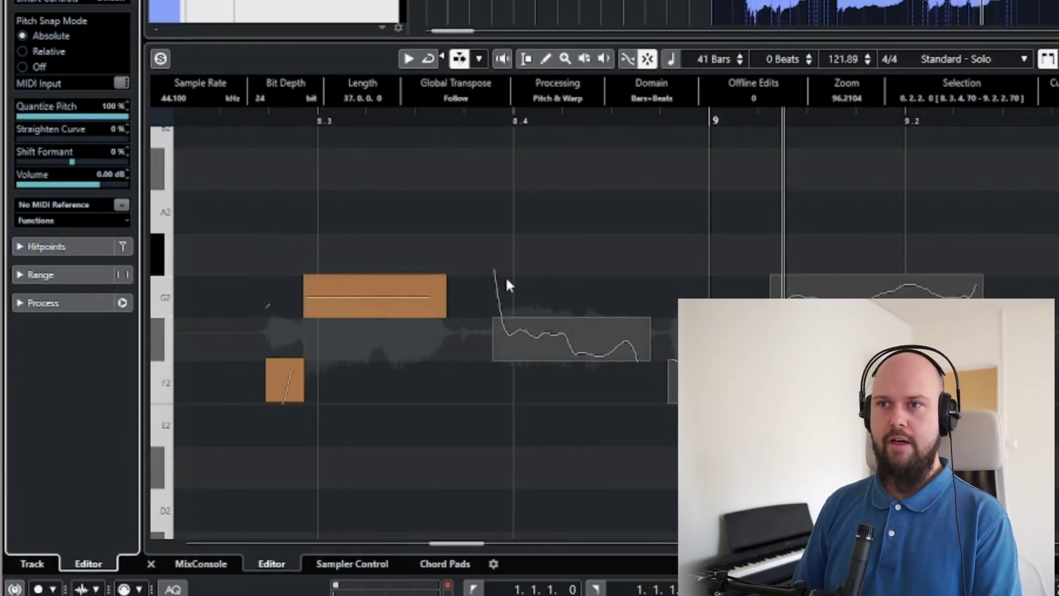
pyautogui.moveTo(532, 345)
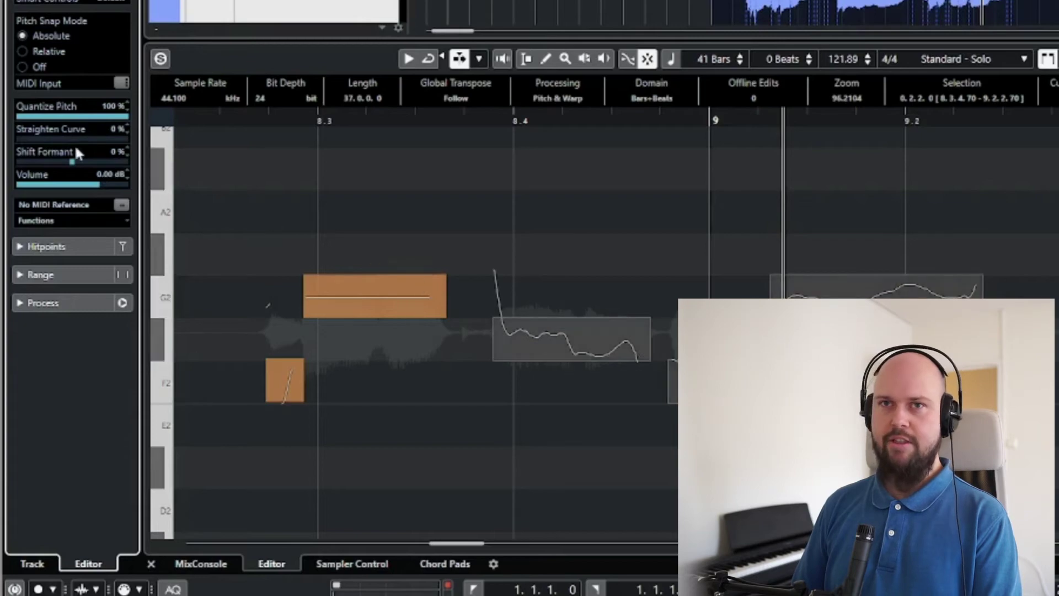
pyautogui.moveTo(32, 136); pyautogui.dragTo(111, 140)
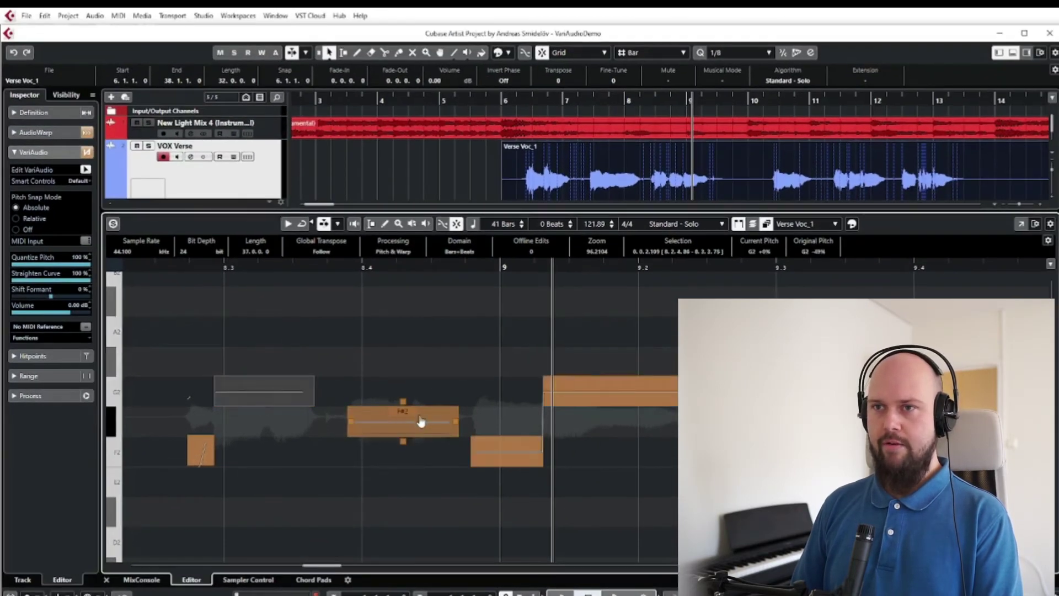
# Step: Play the straightened phrase from just before 8.3 through 9.2 and listen to the result
pyautogui.keyDown('shift'); pyautogui.click(595, 421); pyautogui.keyUp('shift')
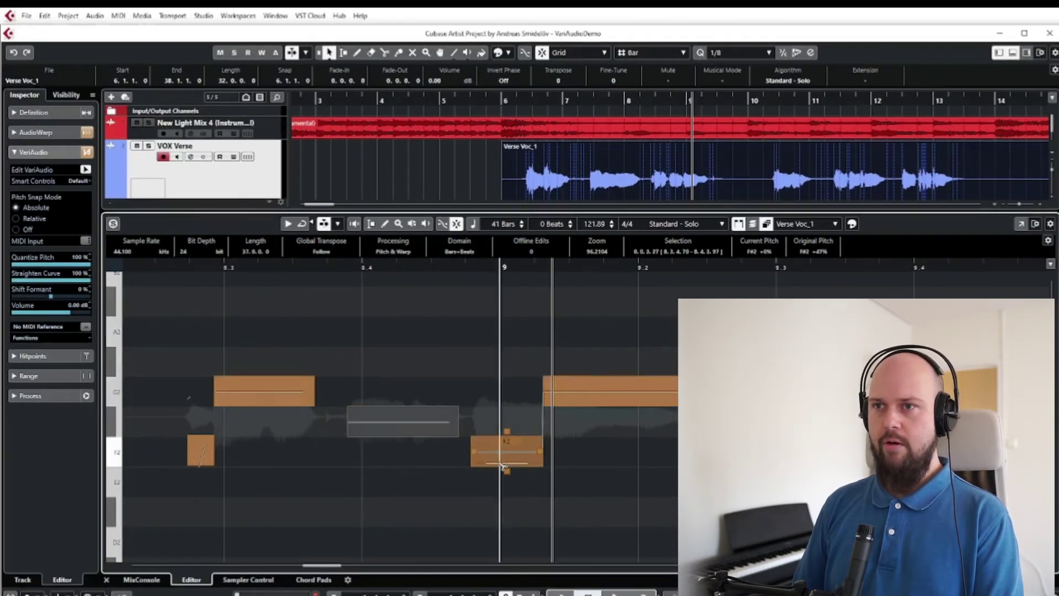
pyautogui.click(172, 270)
pyautogui.press('space')
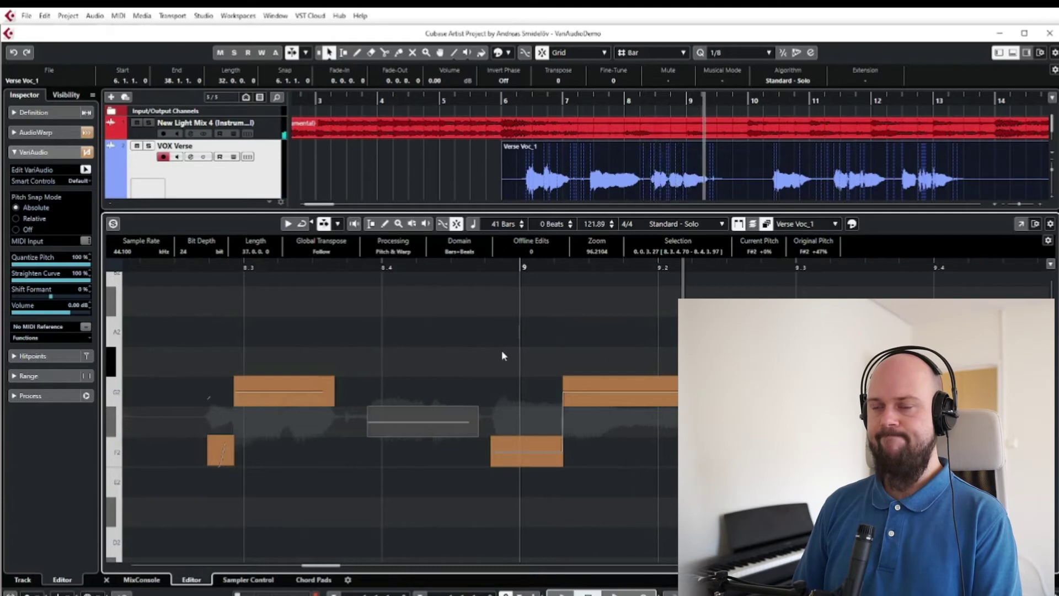
pyautogui.press('space')
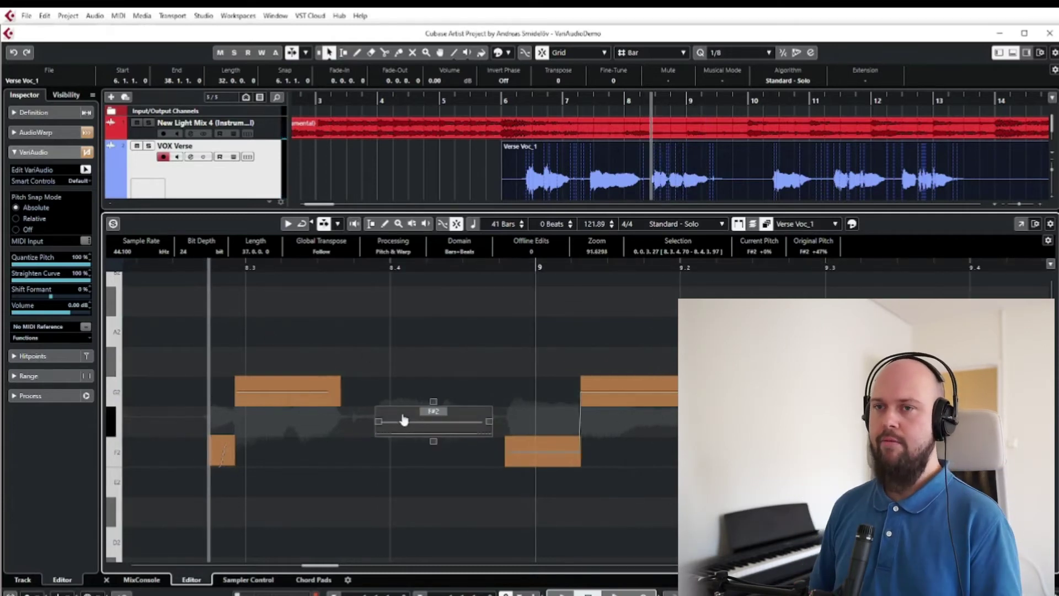
# Step: Select the four segments from 8.3 through 9.2 and set Straighten Curve to 10% and Quantize Pitch to 31%
pyautogui.moveTo(292, 320); pyautogui.dragTo(638, 464)
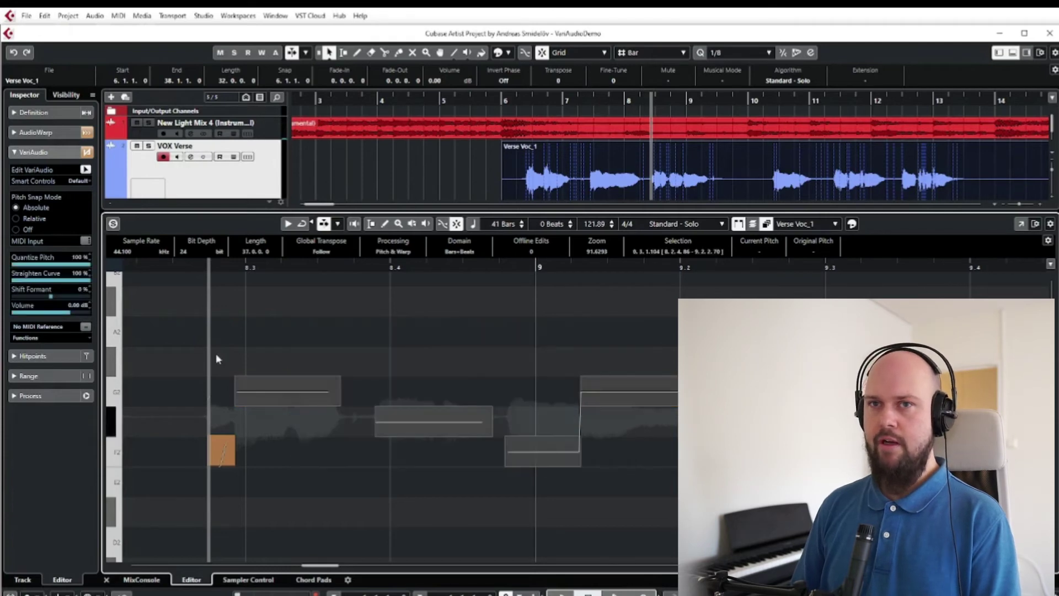
pyautogui.moveTo(74, 265); pyautogui.dragTo(36, 266)
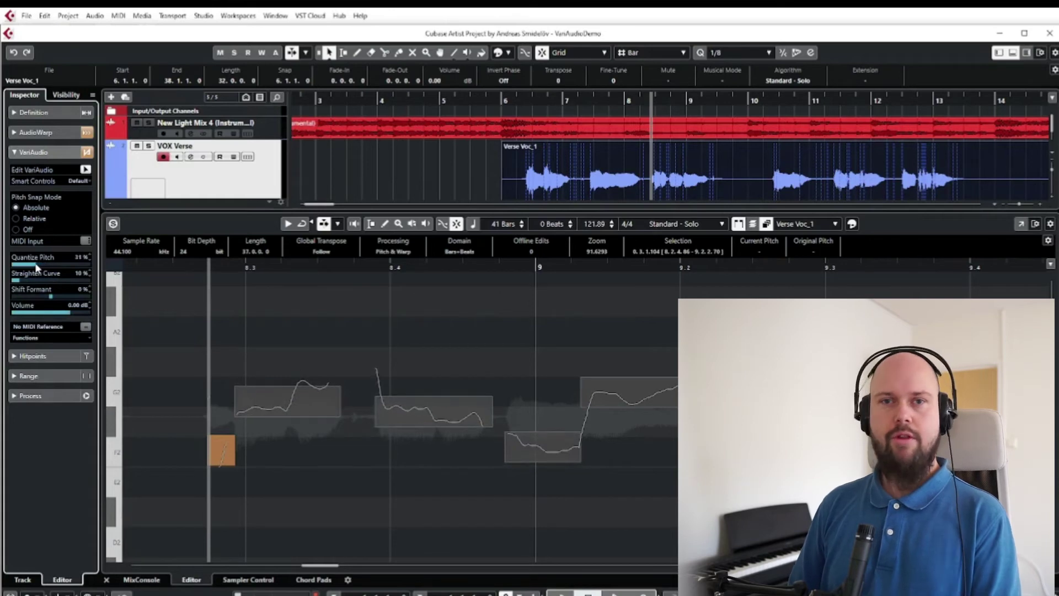
pyautogui.scroll(-3, 270, 297)
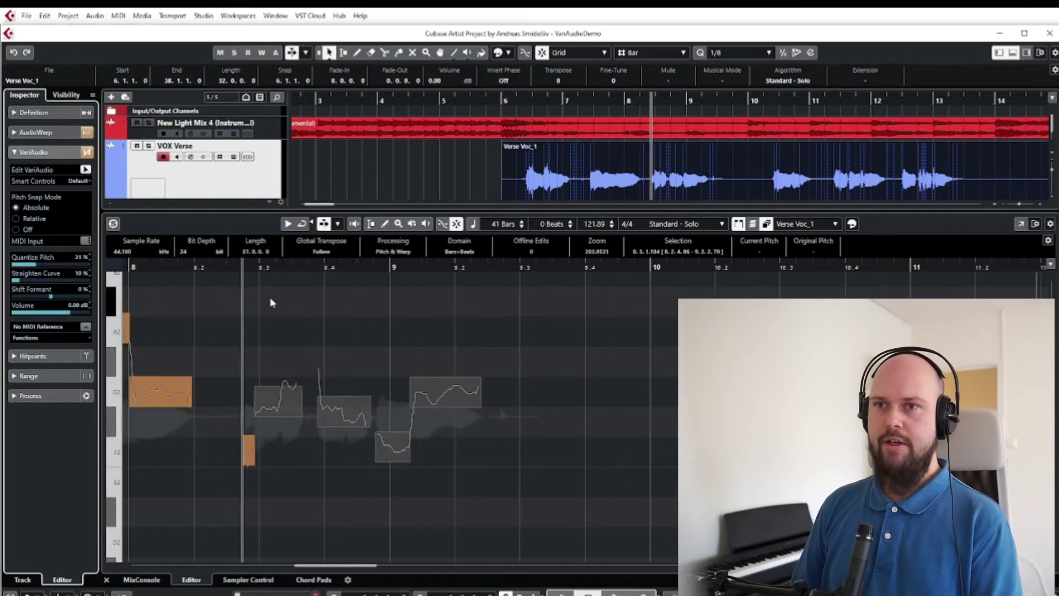
pyautogui.scroll(4, 275, 323)
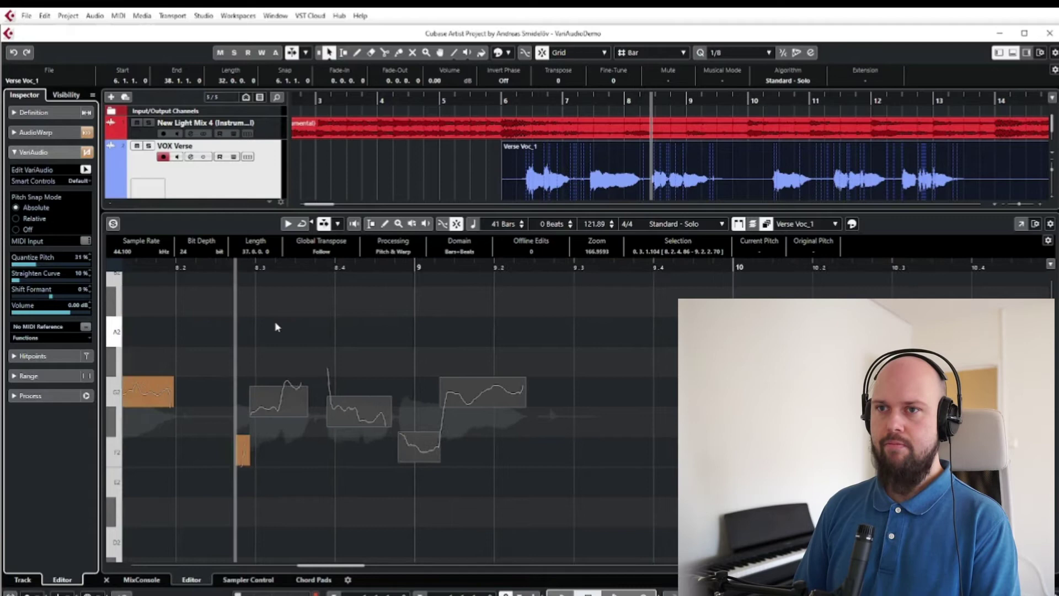
# Step: Split the G2 segment after 8.3 where its pitch curve starts to rise, and compare the two halves
pyautogui.click(276, 398)
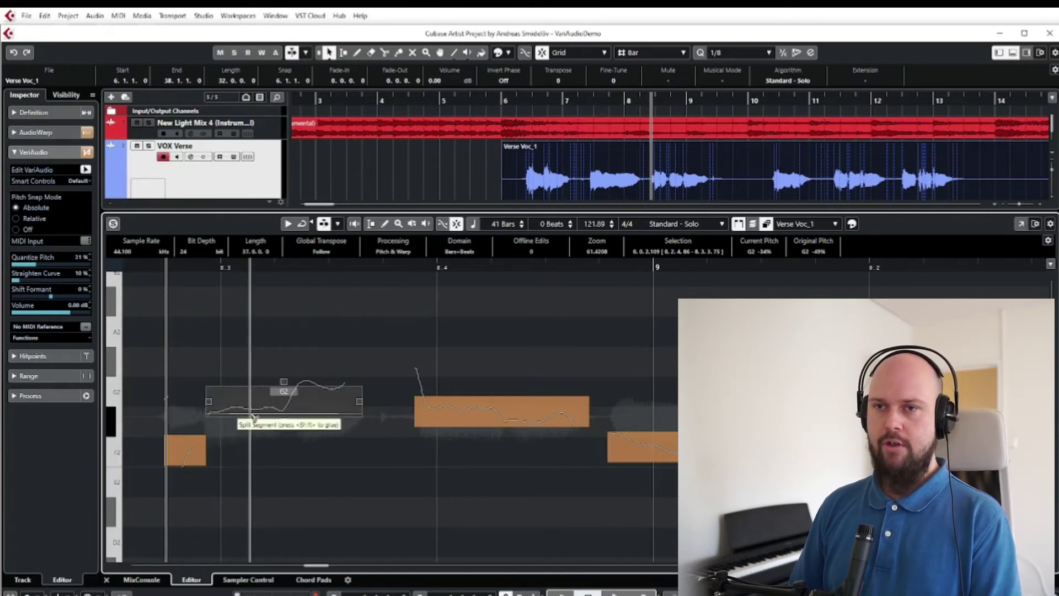
pyautogui.click(284, 415)
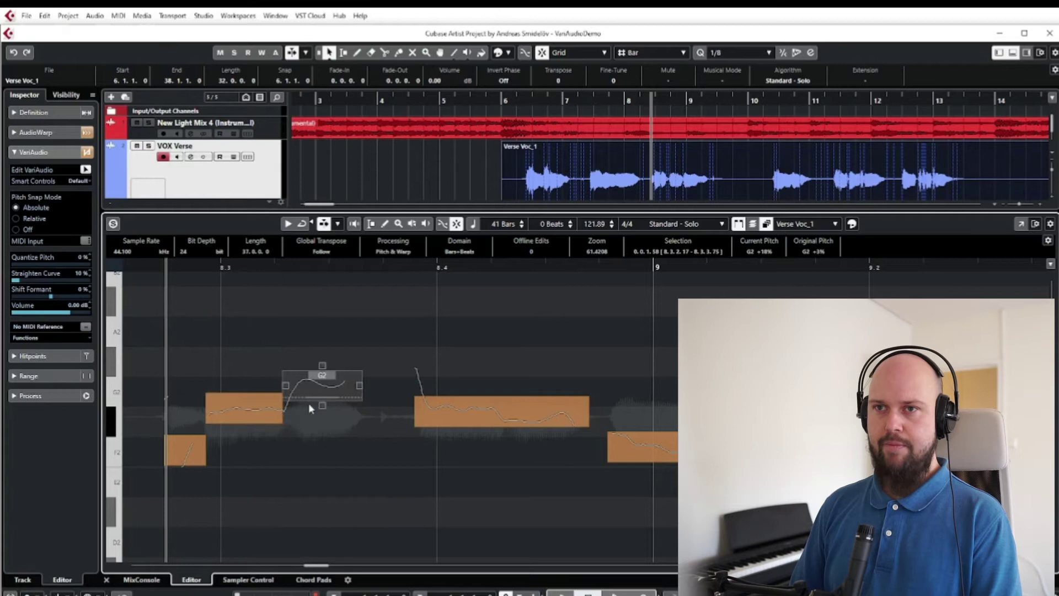
pyautogui.click(270, 408)
pyautogui.click(308, 391)
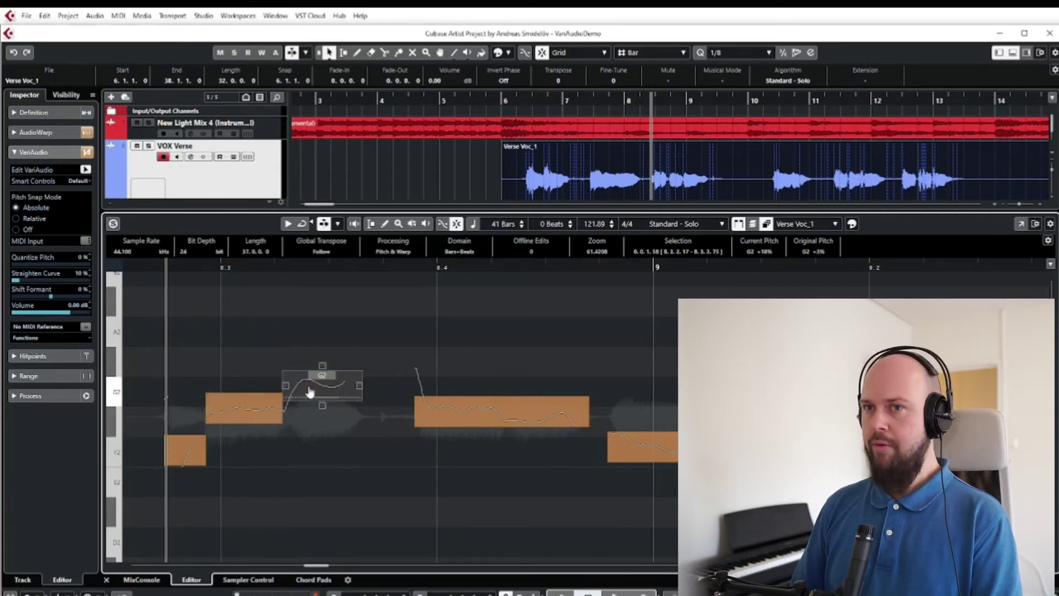
pyautogui.click(275, 401)
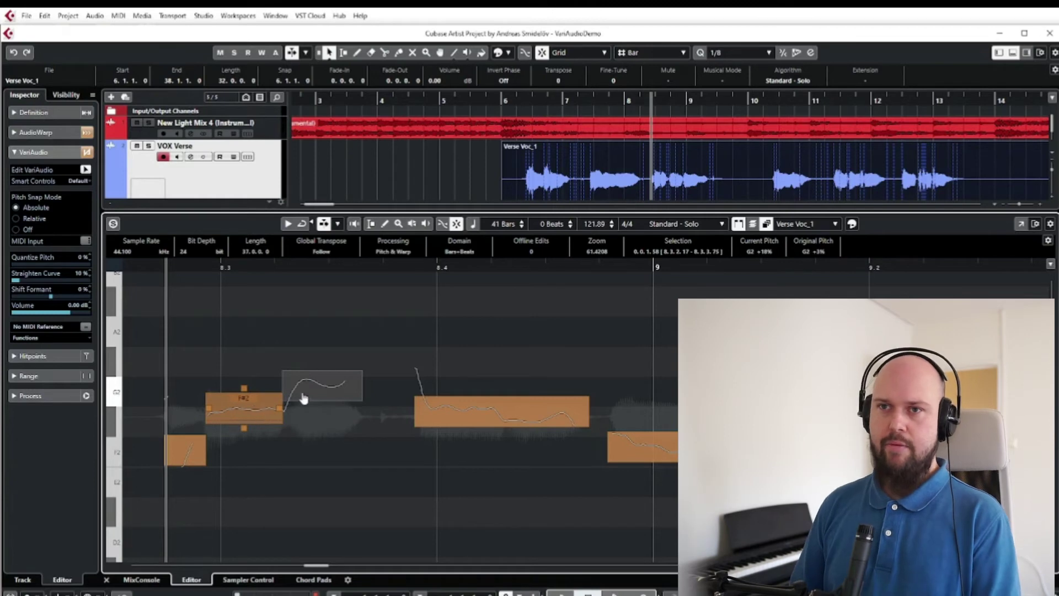
pyautogui.click(303, 397)
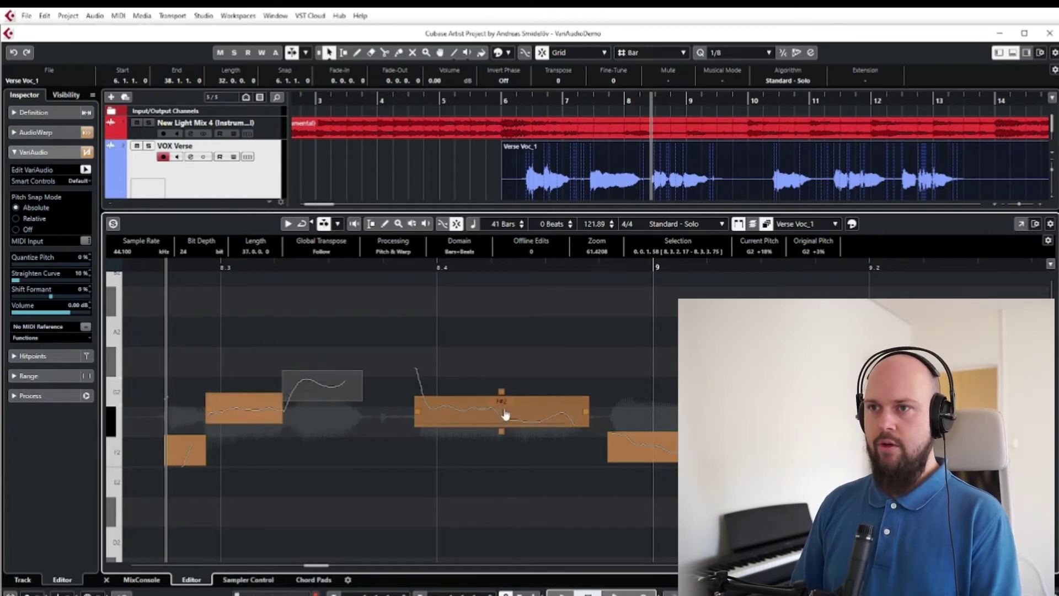
# Step: Split the F#2 segment around 8.4 where its pitch curve drops between the two sung notes
pyautogui.click(516, 417)
pyautogui.keyDown('ctrl'); pyautogui.scroll(2, 505, 422); pyautogui.keyUp('ctrl')
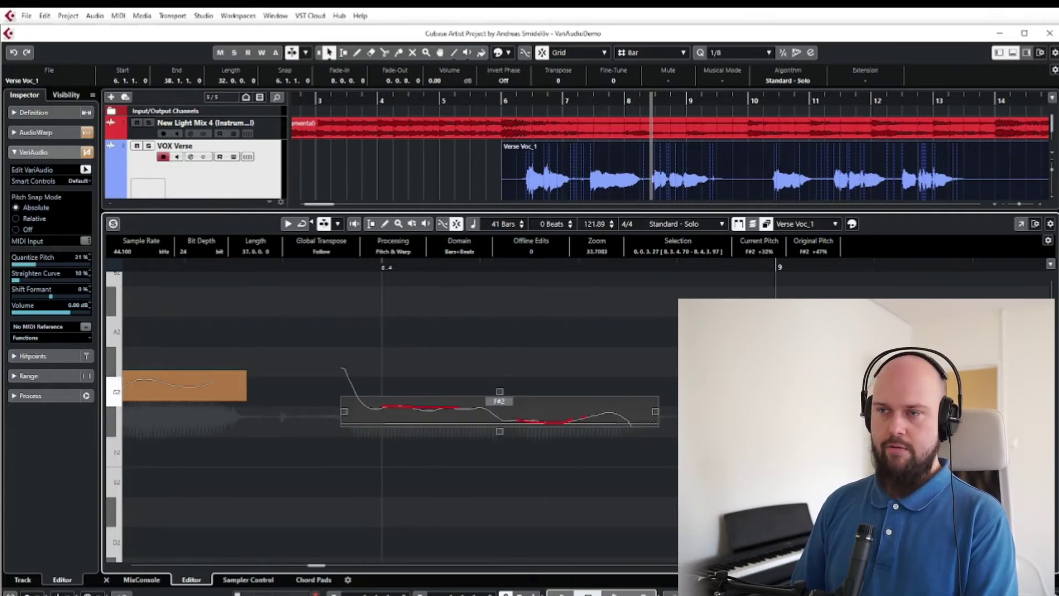
pyautogui.click(499, 427)
pyautogui.click(584, 422)
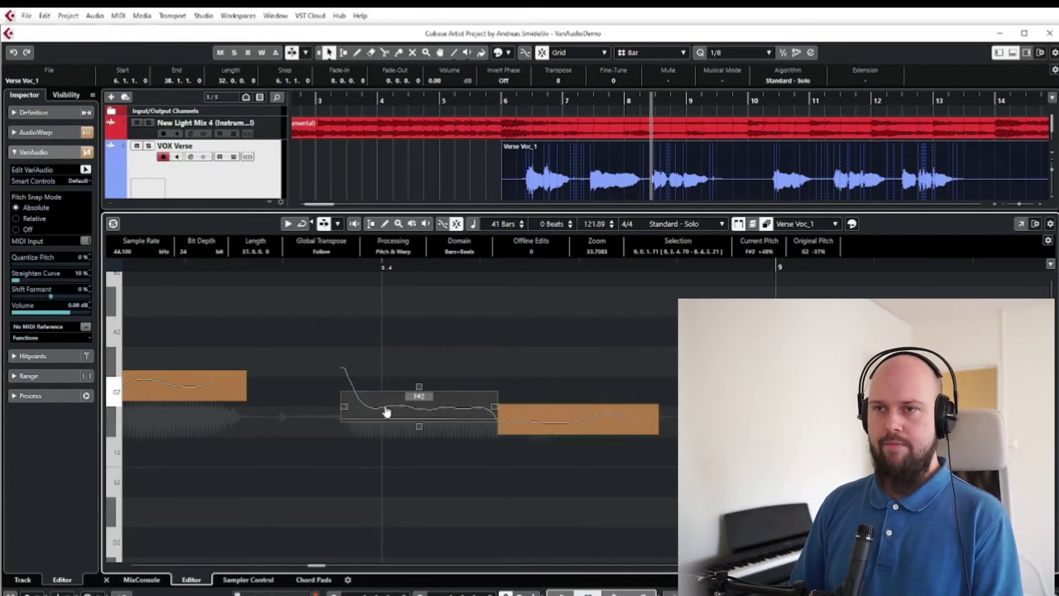
# Step: Move the first half of the split segment at 8.4 to G2 and the second half to F2, and play the phrase
pyautogui.moveTo(41, 265)
pyautogui.mouseDown()
pyautogui.moveTo(150, 269)
pyautogui.moveTo(22, 268)
pyautogui.mouseUp()
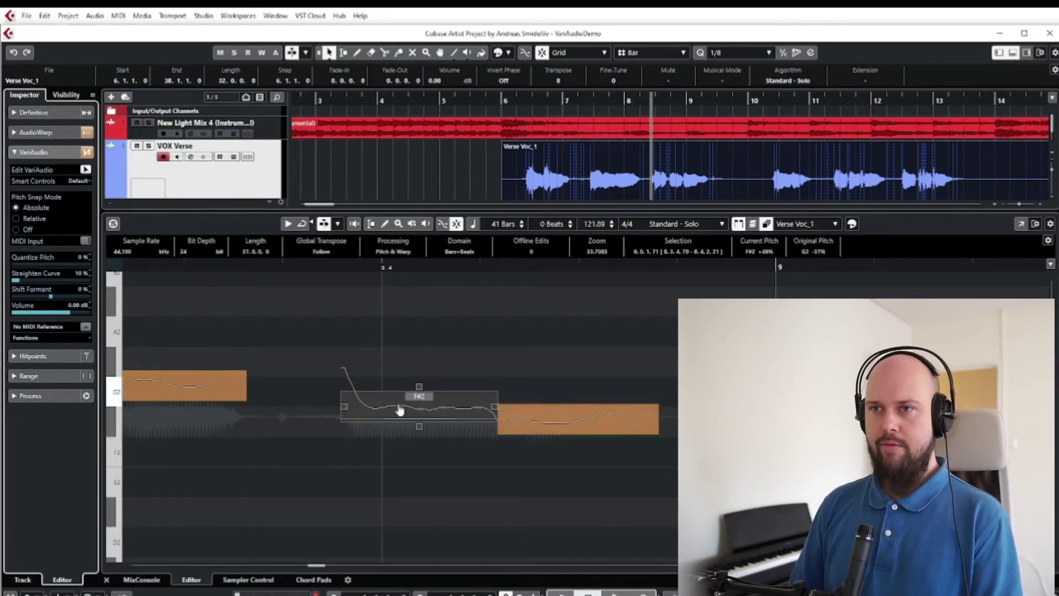
pyautogui.moveTo(390, 410); pyautogui.dragTo(390, 395)
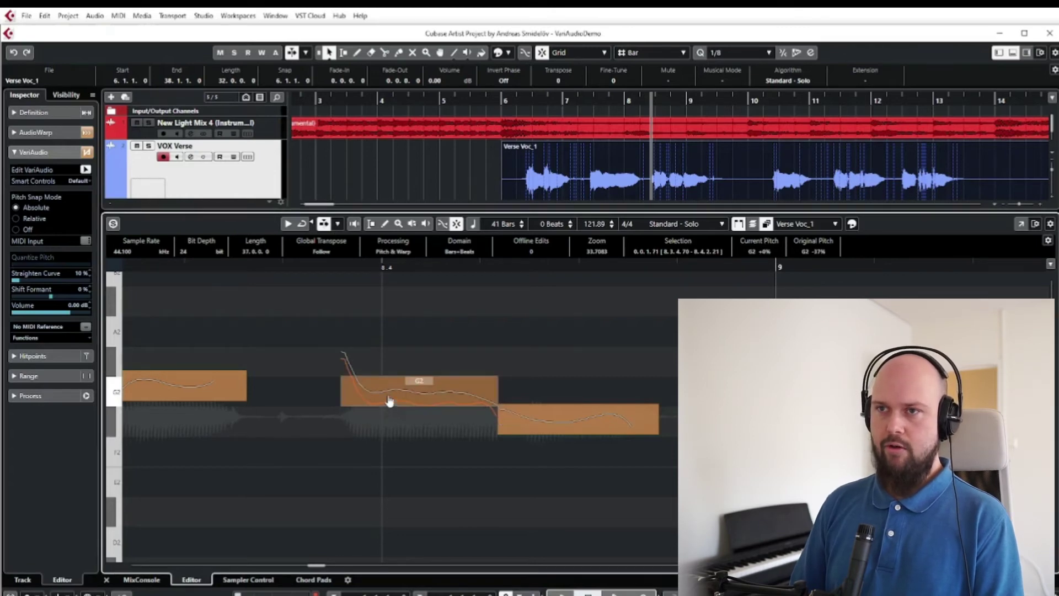
pyautogui.click(561, 427)
pyautogui.moveTo(547, 424); pyautogui.dragTo(545, 446)
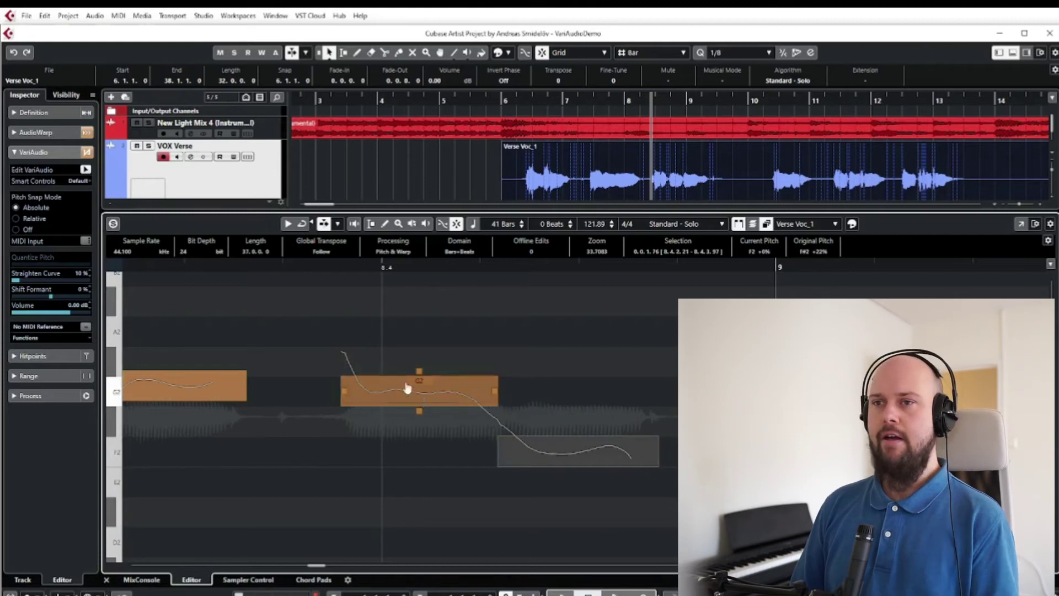
pyautogui.click(234, 264)
pyautogui.hscroll(-2, 484, 368)
pyautogui.press('space')
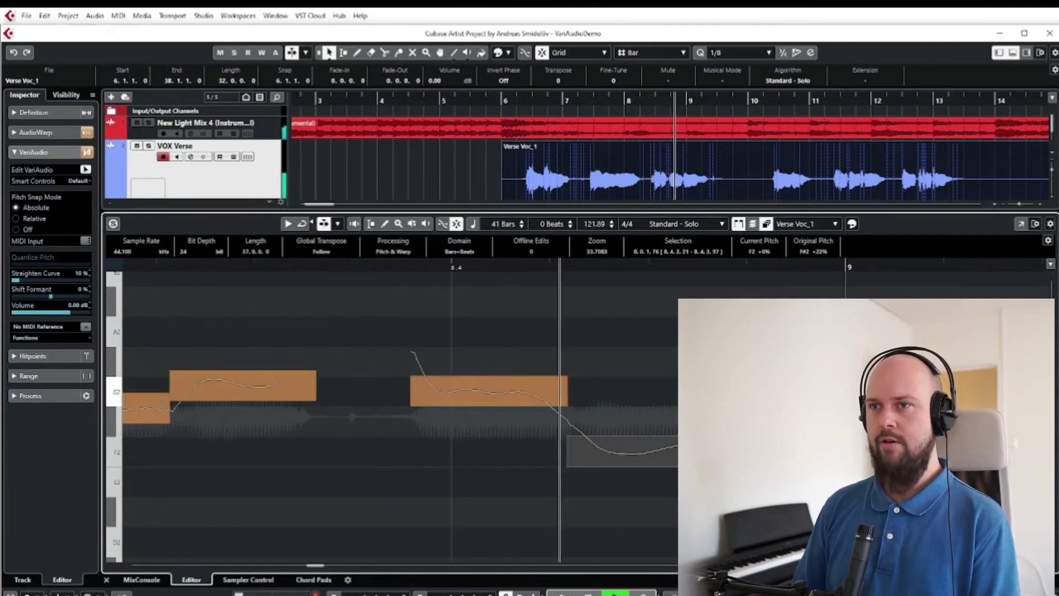
# Step: Try an exaggerated pitch jump by moving the second half to D2 and the first half to A2, and play it
pyautogui.scroll(-2, 643, 393)
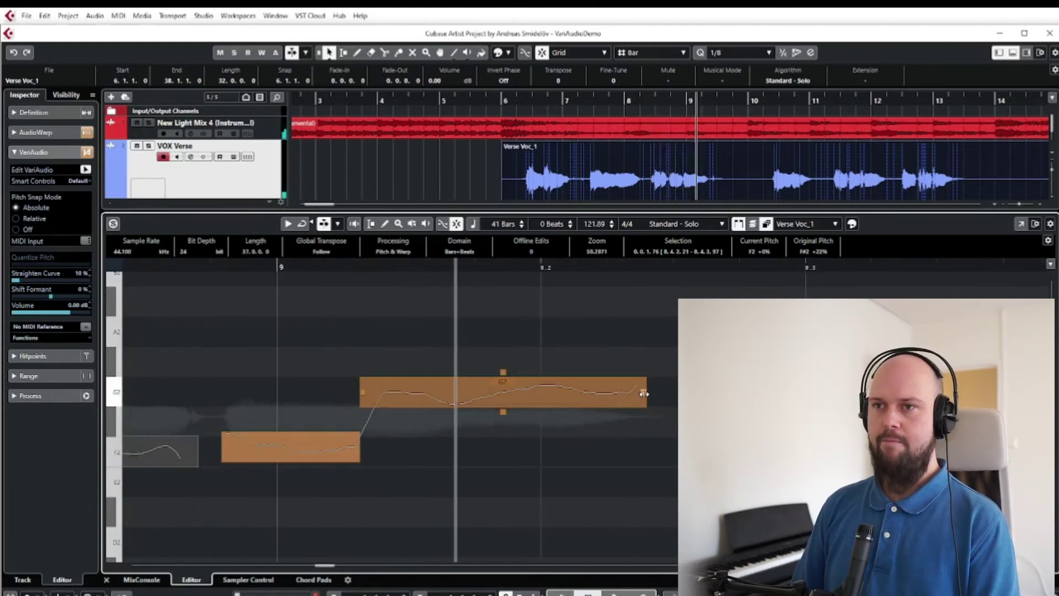
pyautogui.hscroll(-5, 603, 405)
pyautogui.scroll(-1, 604, 398)
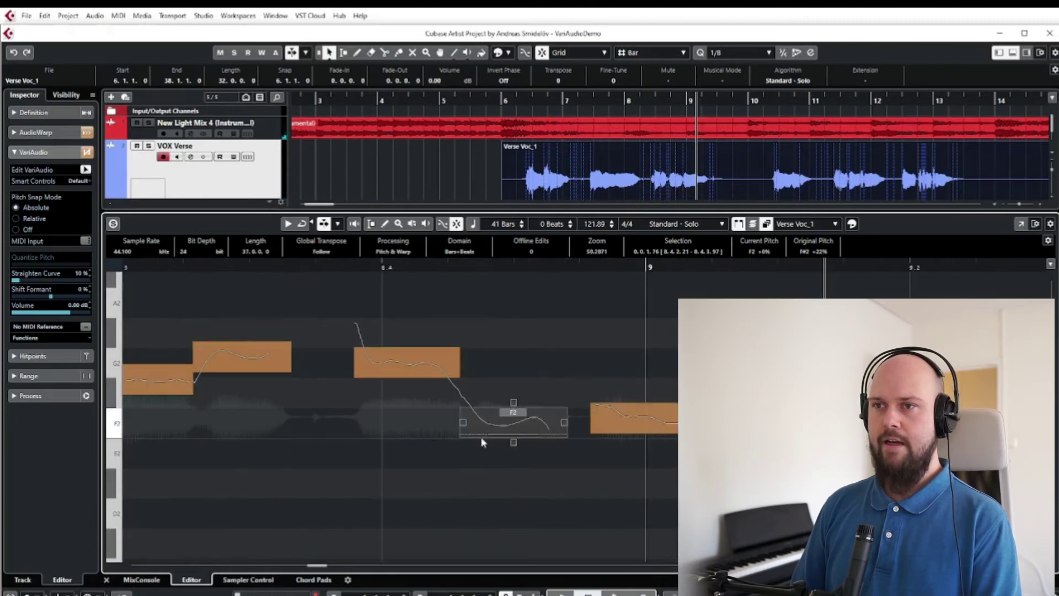
pyautogui.moveTo(488, 432); pyautogui.dragTo(491, 521)
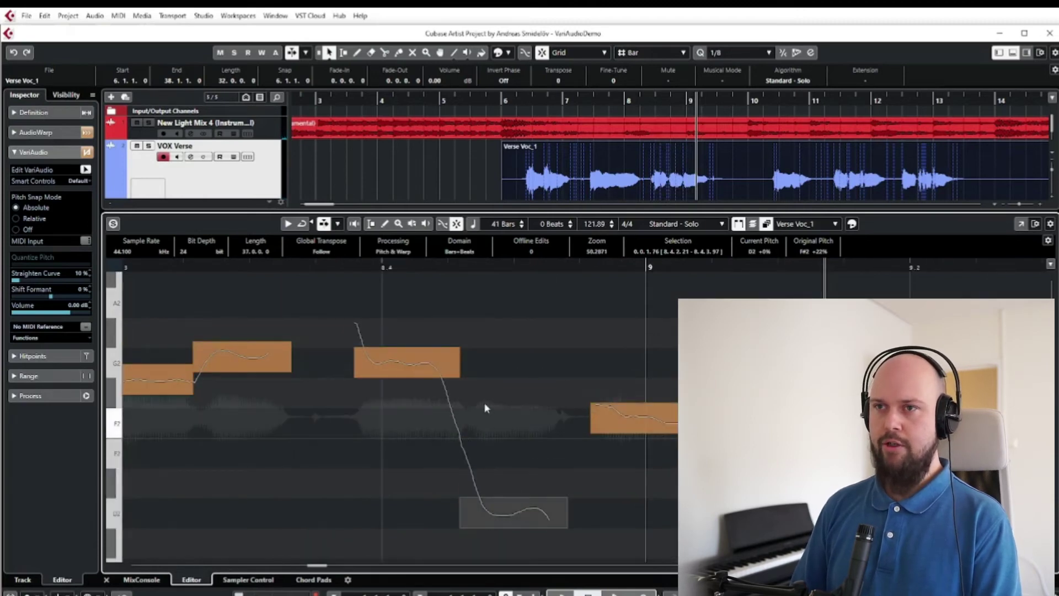
pyautogui.scroll(1, 425, 408)
pyautogui.moveTo(390, 394); pyautogui.dragTo(393, 334)
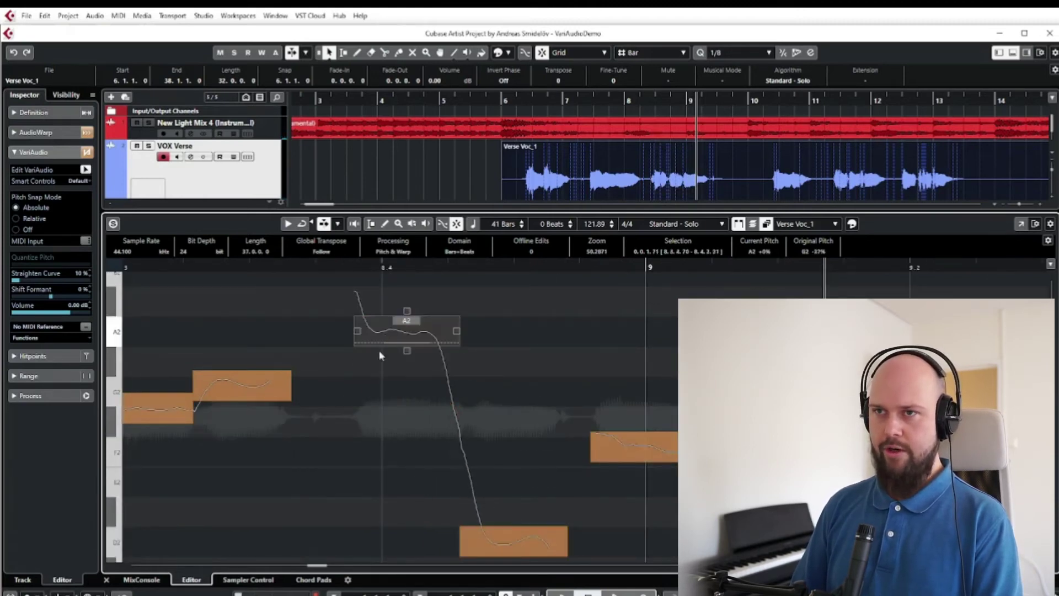
pyautogui.scroll(-2, 348, 353)
pyautogui.press('space')
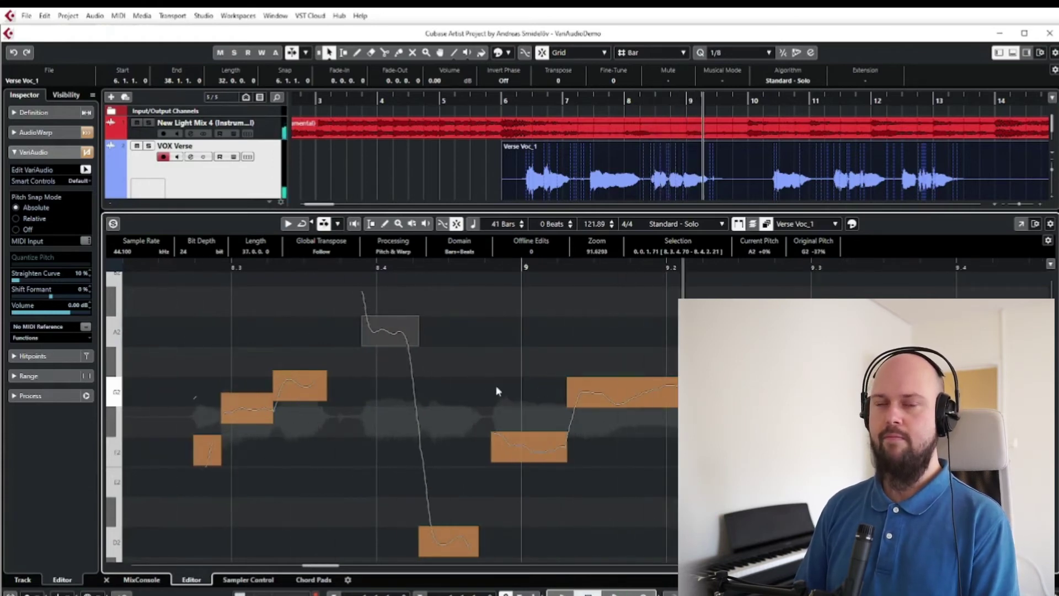
# Step: Move the first half back to G2 and the second half to F#2, nudging the second half slightly off the note's centre
pyautogui.scroll(3, 401, 406)
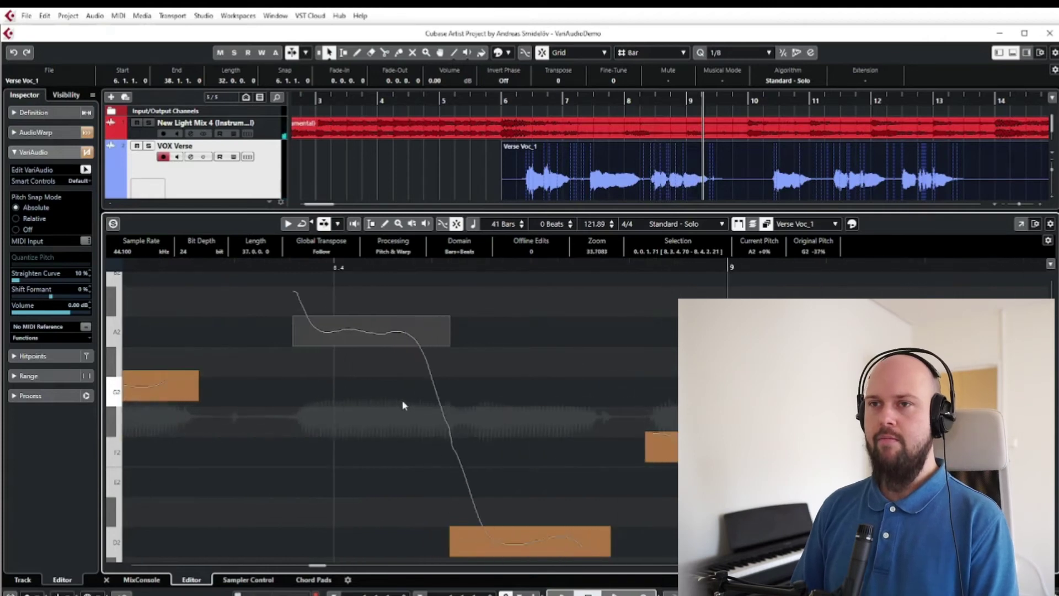
pyautogui.hscroll(-2, 388, 339)
pyautogui.moveTo(421, 338); pyautogui.dragTo(425, 392)
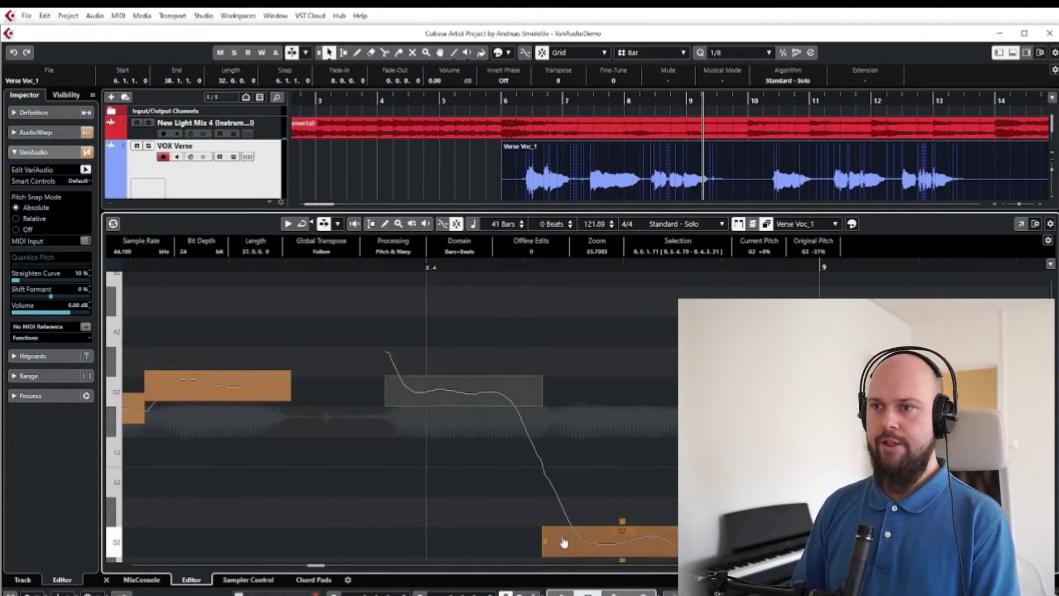
pyautogui.moveTo(571, 539); pyautogui.dragTo(568, 424)
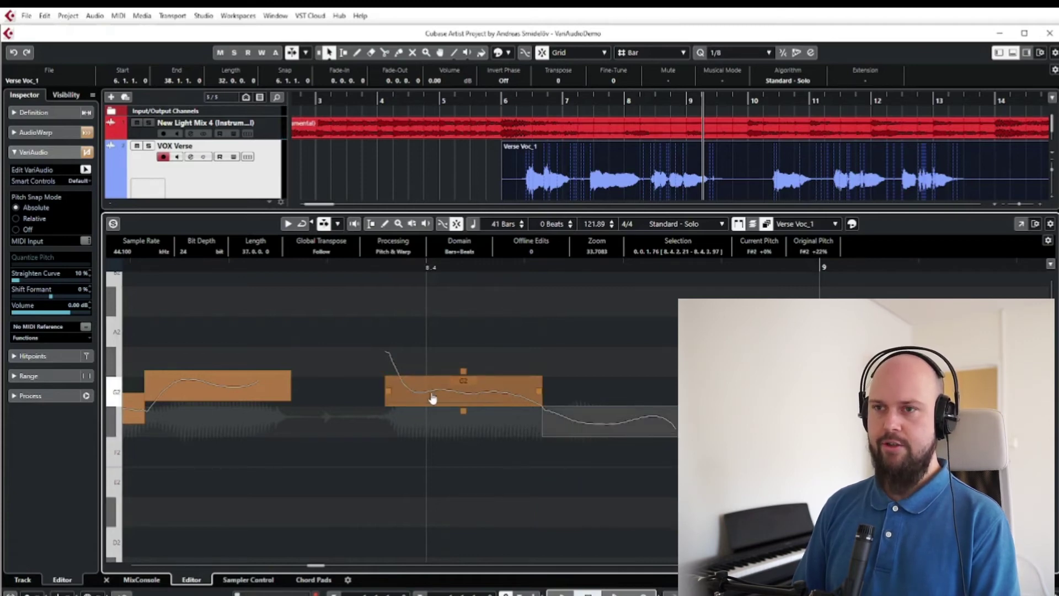
pyautogui.moveTo(607, 437)
pyautogui.mouseDown()
pyautogui.moveTo(608, 479)
pyautogui.moveTo(607, 432)
pyautogui.mouseUp()
pyautogui.scroll(-3, 609, 431)
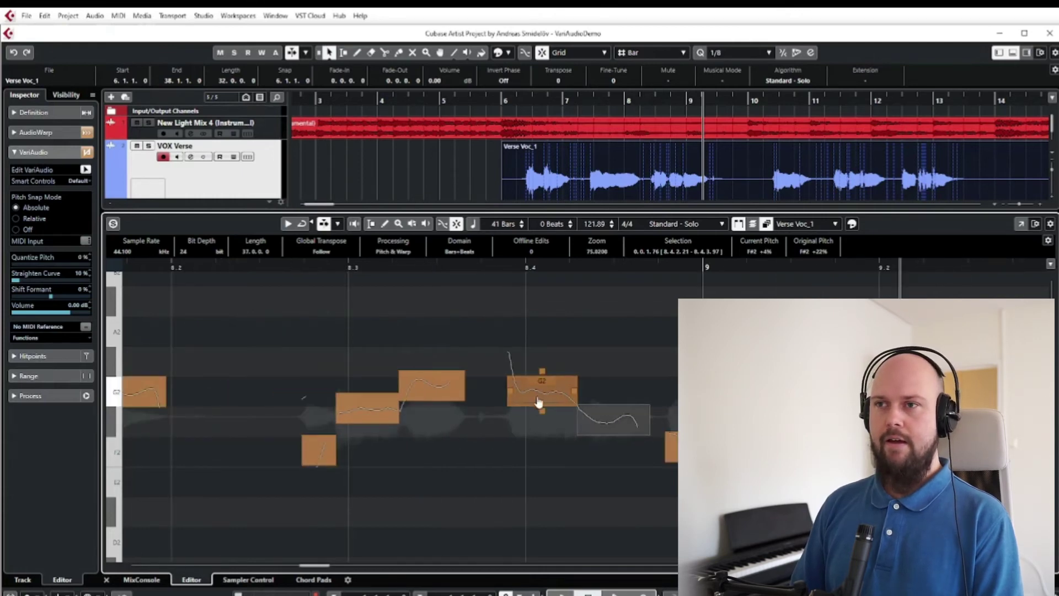
# Step: Show all Smart Controls for the segments and select the G2 segment at 8.4 to display its handles
pyautogui.scroll(4, 536, 406)
pyautogui.press('Right')
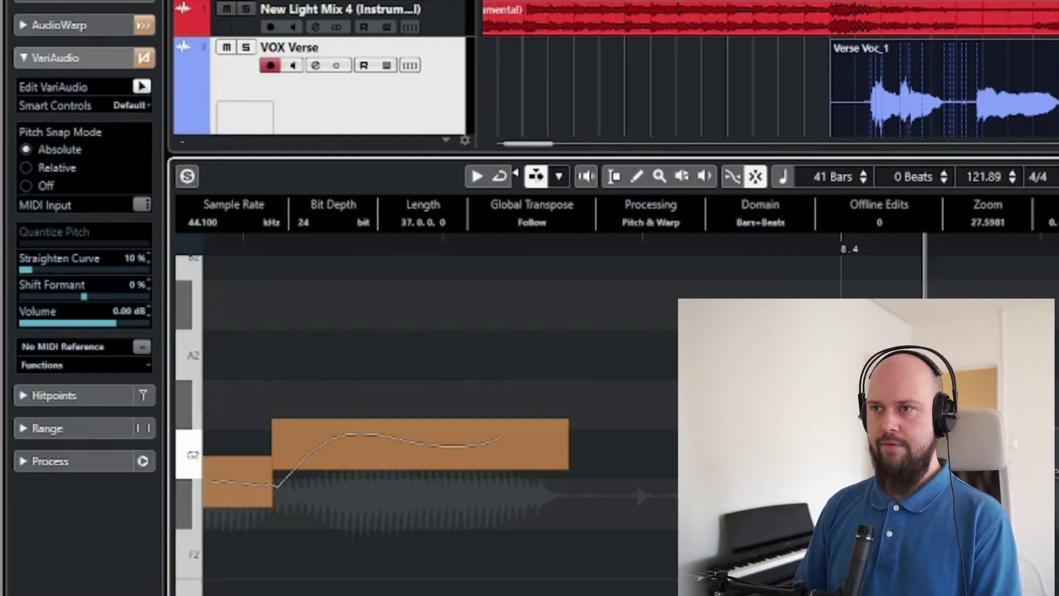
pyautogui.click(135, 106)
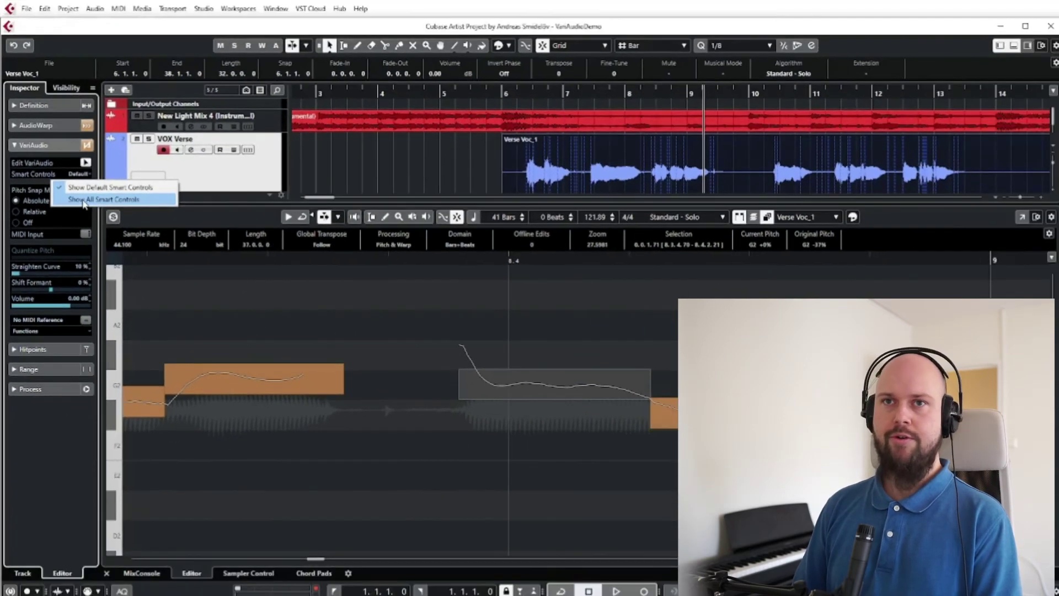
pyautogui.click(138, 148)
pyautogui.click(546, 389)
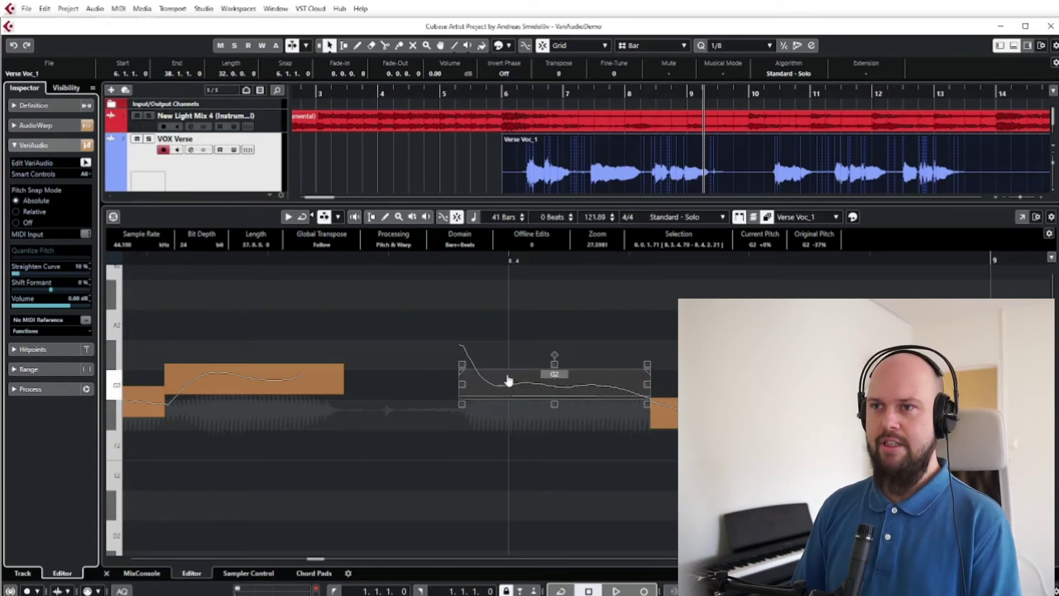
# Step: Try tilting the start of the G2 segment's pitch curve at 8.4 up and back down, and tilt its end slightly
pyautogui.moveTo(461, 364); pyautogui.dragTo(461, 334)
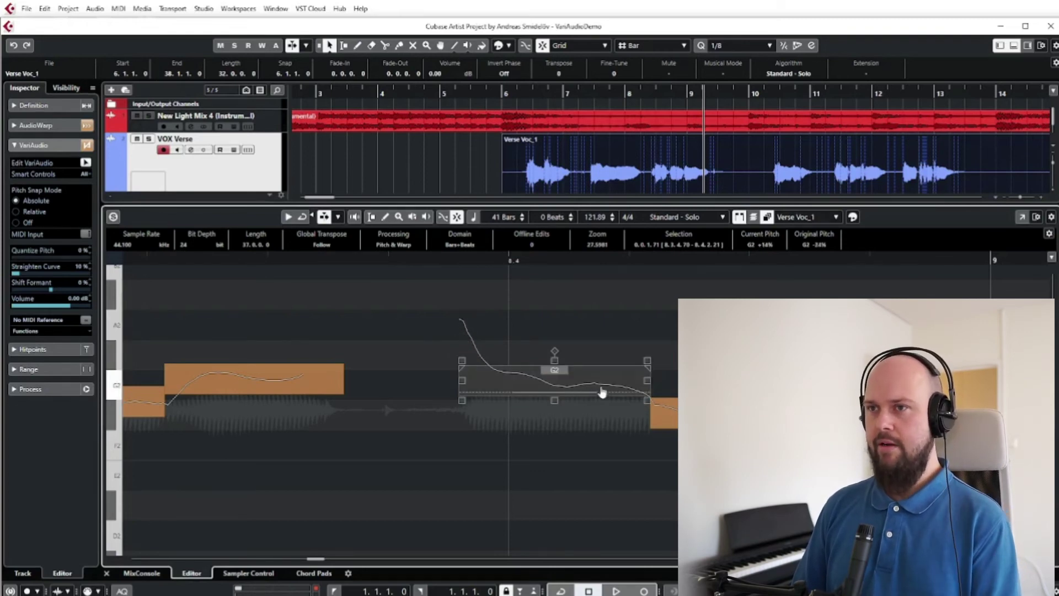
pyautogui.moveTo(462, 365); pyautogui.dragTo(464, 395)
pyautogui.moveTo(647, 363)
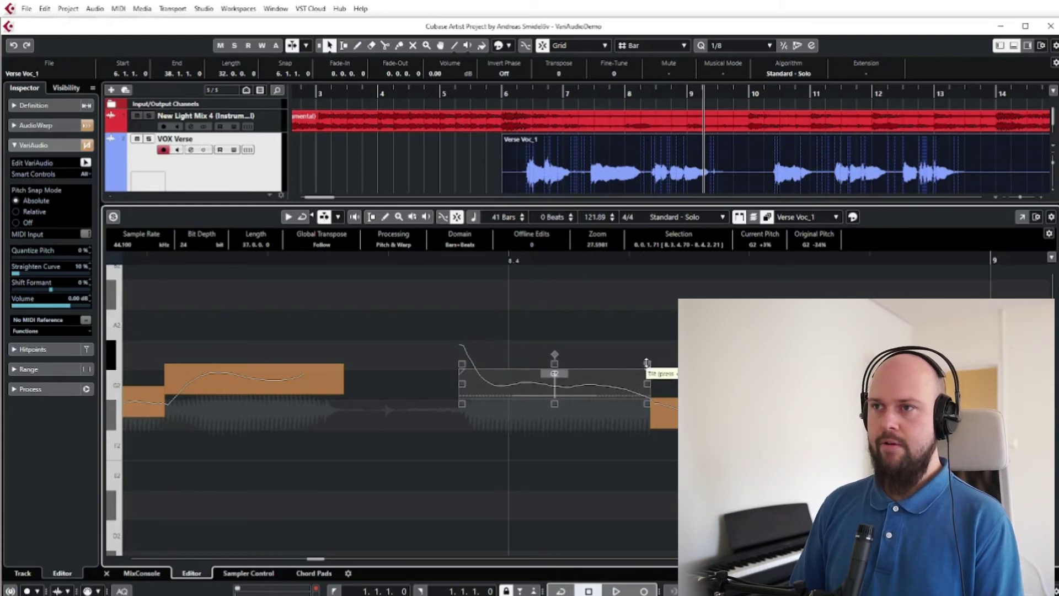
pyautogui.moveTo(647, 363)
pyautogui.mouseDown()
pyautogui.moveTo(647, 320)
pyautogui.moveTo(649, 371)
pyautogui.mouseUp()
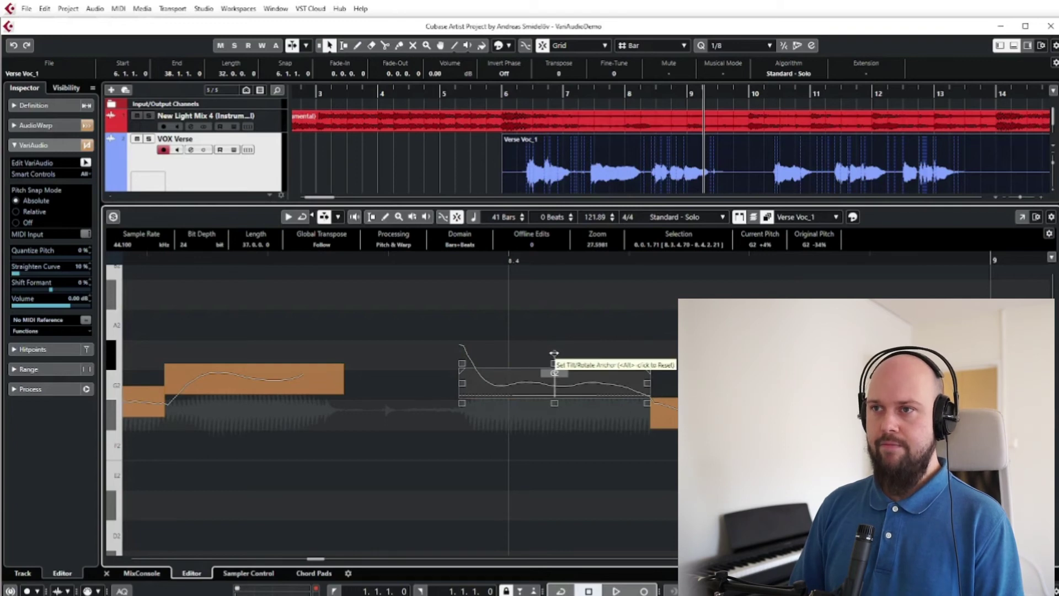
# Step: Move the G2 segment's tilt anchor closer to its start and tilt the beginning of the pitch curve slightly downward
pyautogui.moveTo(552, 353); pyautogui.dragTo(517, 354)
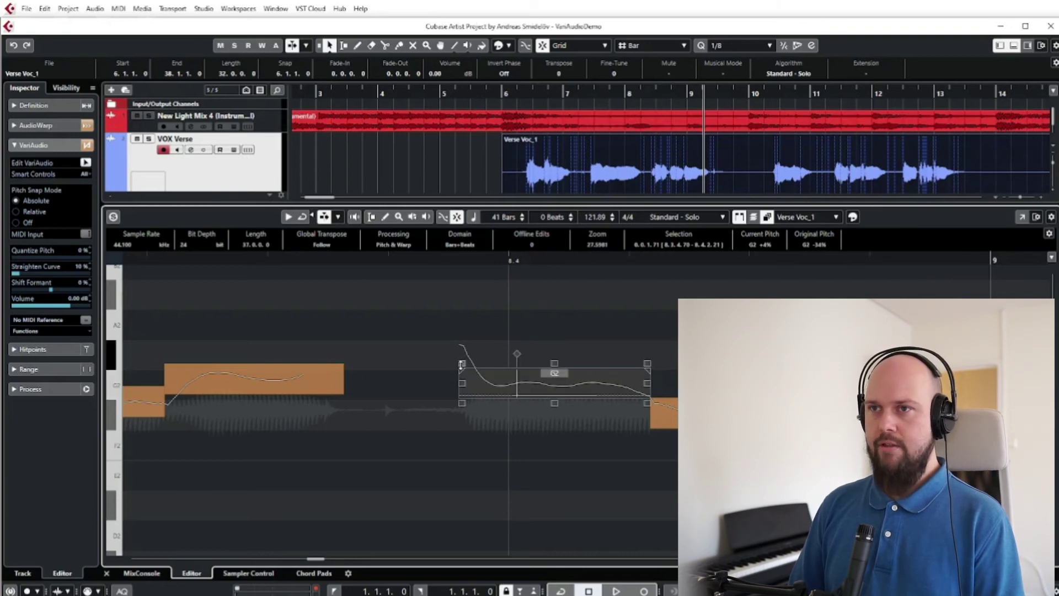
pyautogui.moveTo(454, 377)
pyautogui.mouseDown()
pyautogui.moveTo(449, 397)
pyautogui.moveTo(448, 355)
pyautogui.moveTo(466, 366)
pyautogui.mouseUp()
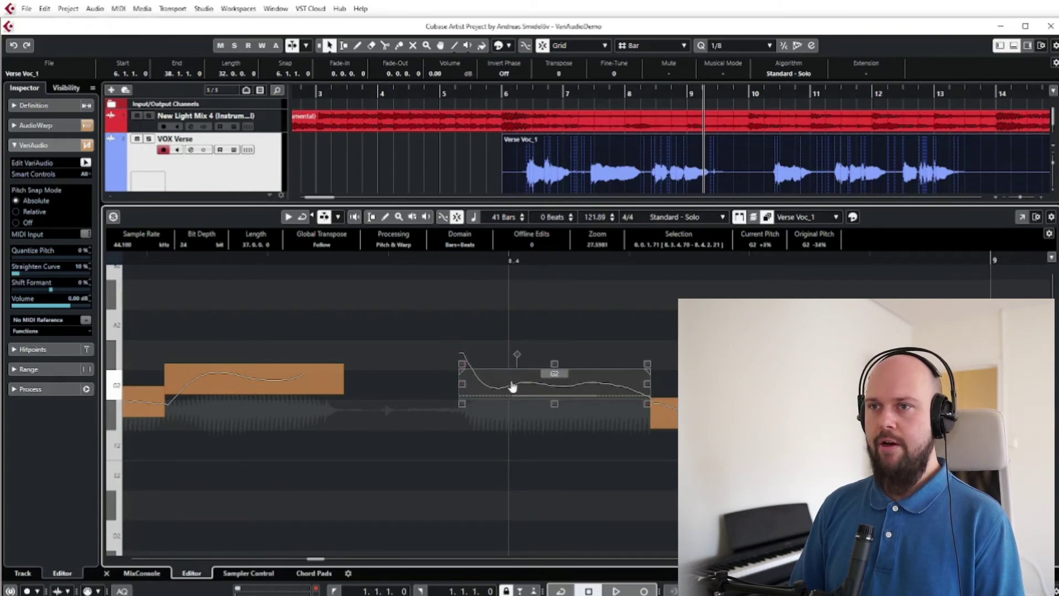
pyautogui.click(648, 377)
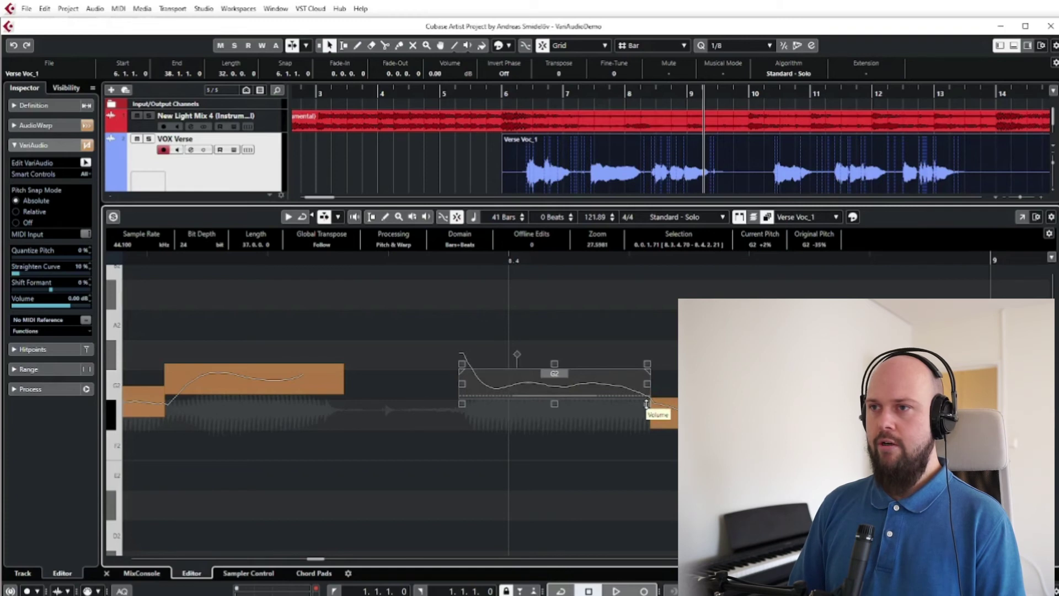
# Step: Play the phrase from just before 8.3 through the G2 segment and stop near bar 9
pyautogui.scroll(-4, 647, 403)
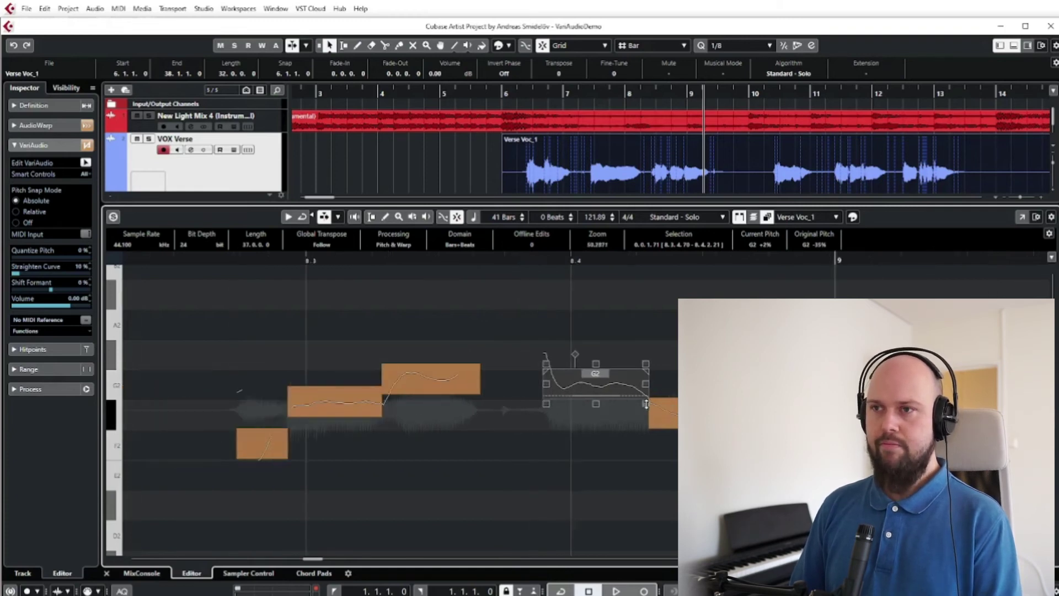
pyautogui.click(314, 259)
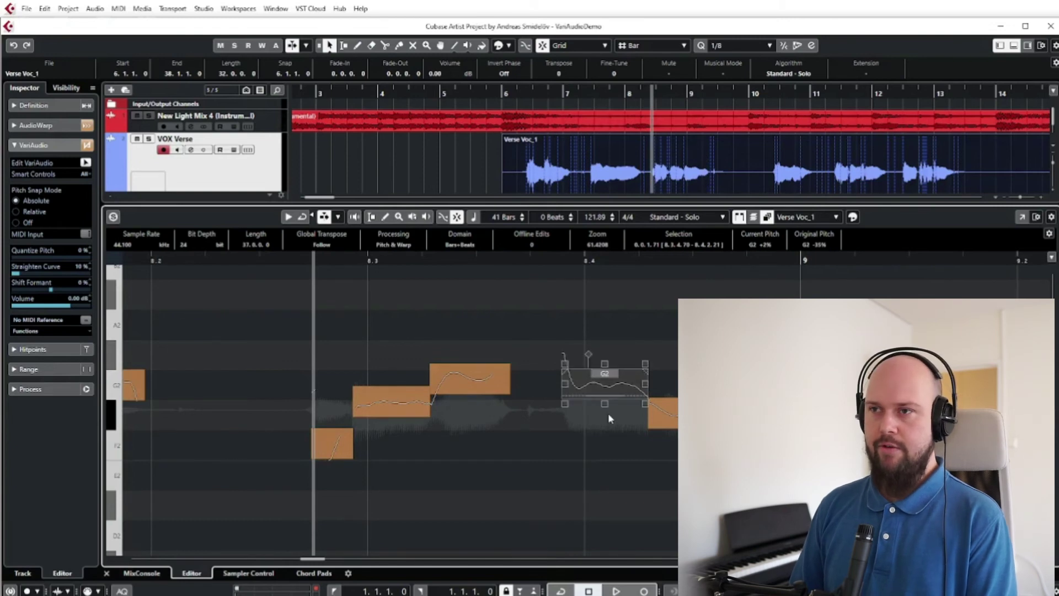
pyautogui.press('space')
pyautogui.press('space')
pyautogui.click(641, 390)
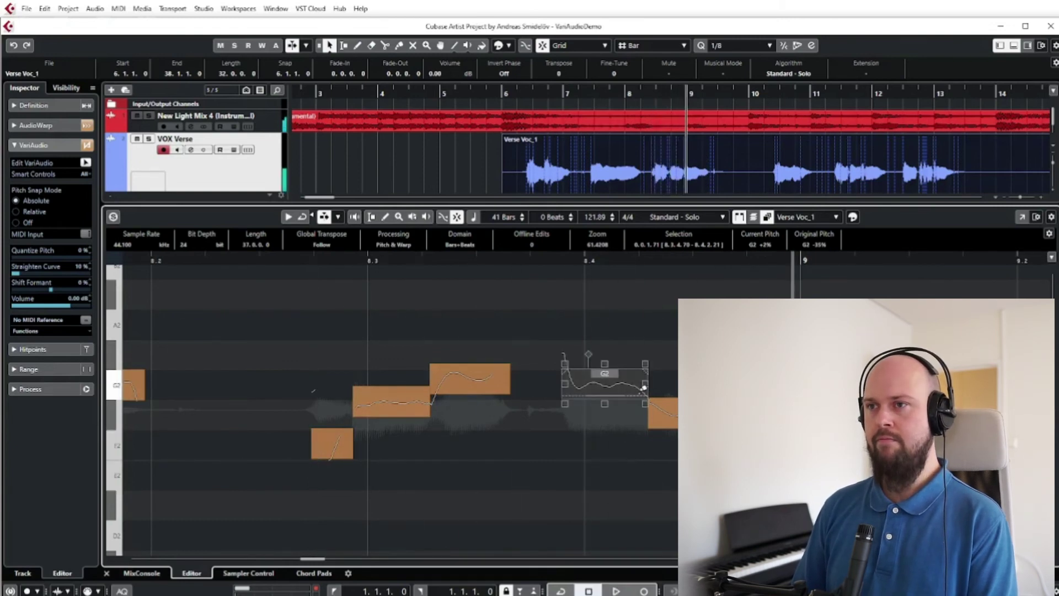
# Step: Try raising the G2 segment's volume to 7.74 dB and play the phrase again
pyautogui.moveTo(645, 404); pyautogui.dragTo(643, 386)
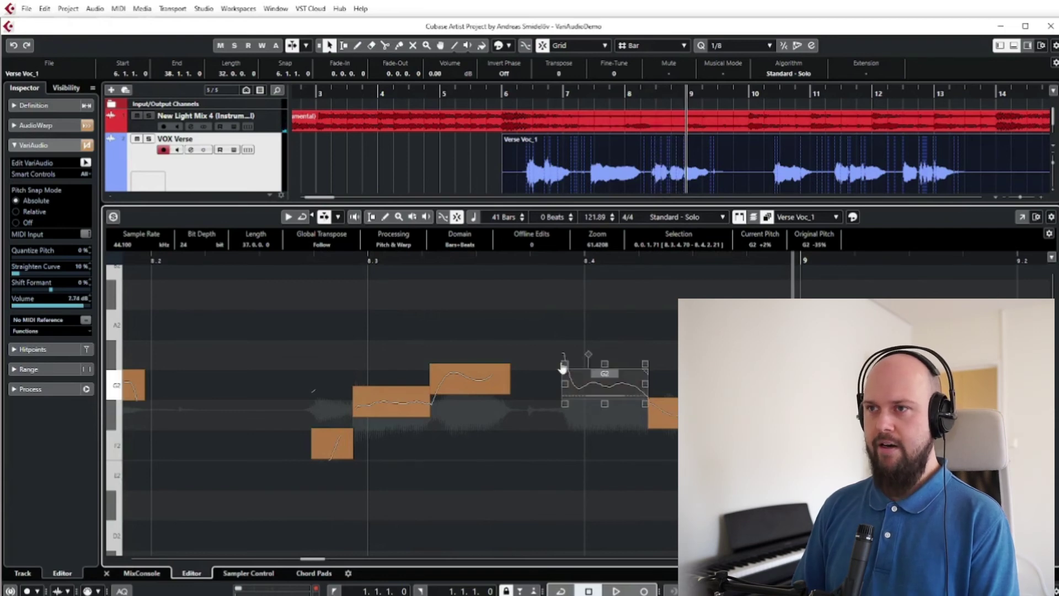
pyautogui.press('space')
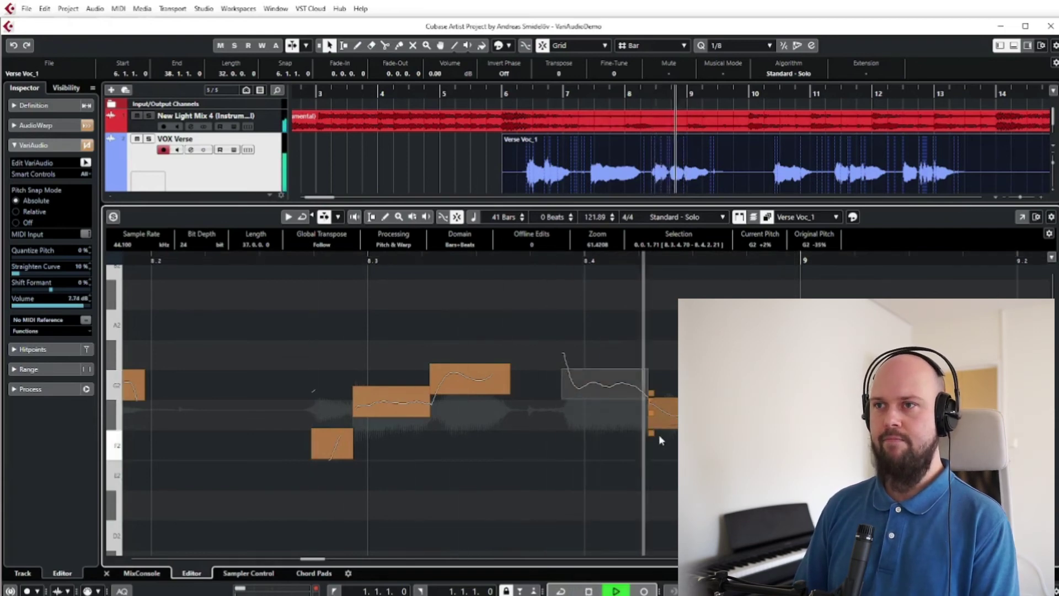
pyautogui.press('space')
# Step: Open the MIDI reference track choices for the vocal and close them without selecting a track
pyautogui.scroll(3, 615, 434)
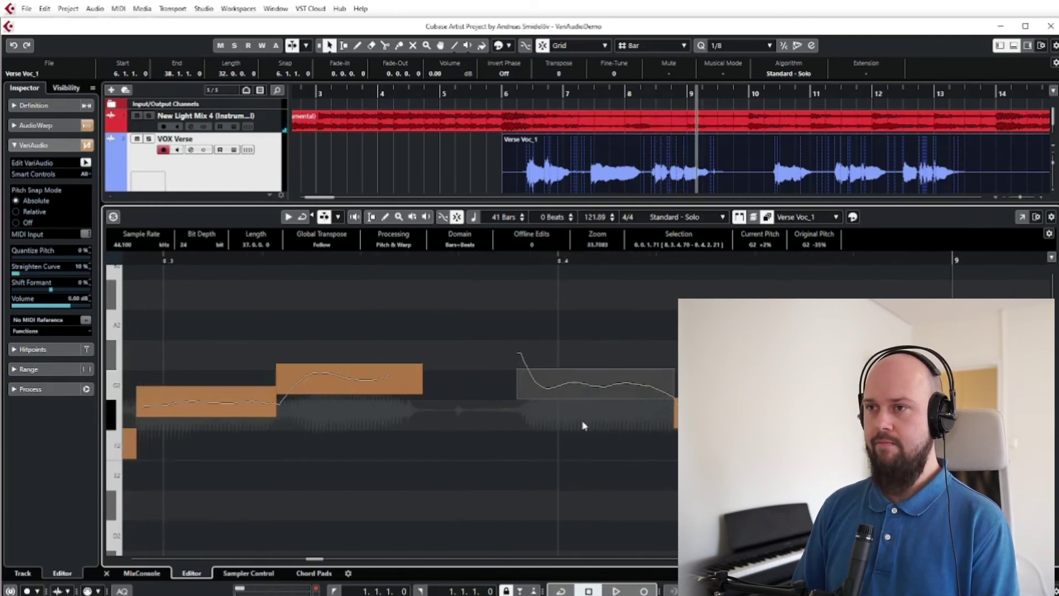
pyautogui.scroll(-2, 513, 408)
pyautogui.scroll(-2, 513, 408)
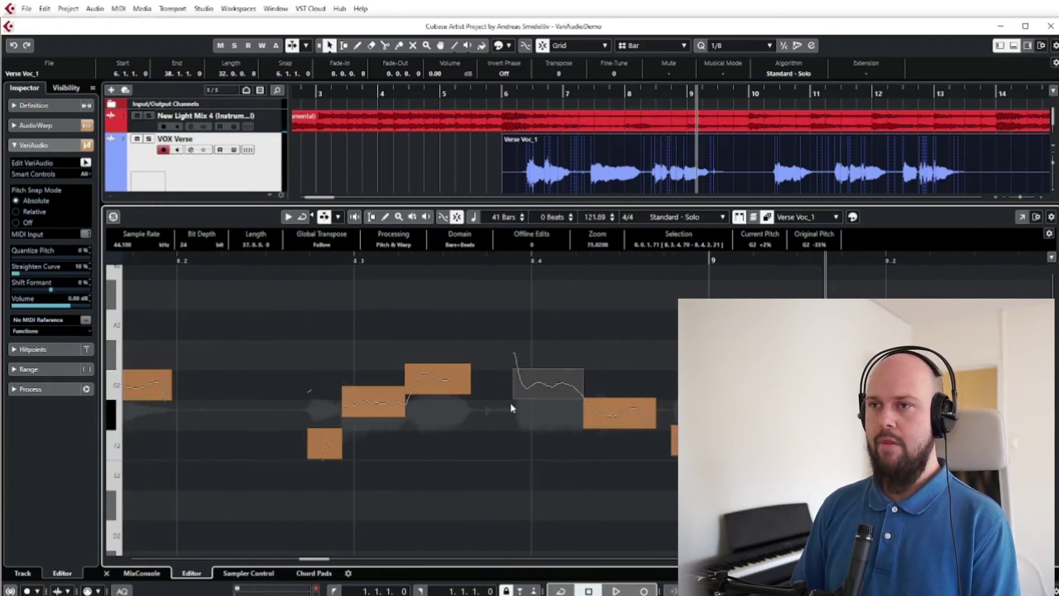
pyautogui.scroll(-2, 511, 408)
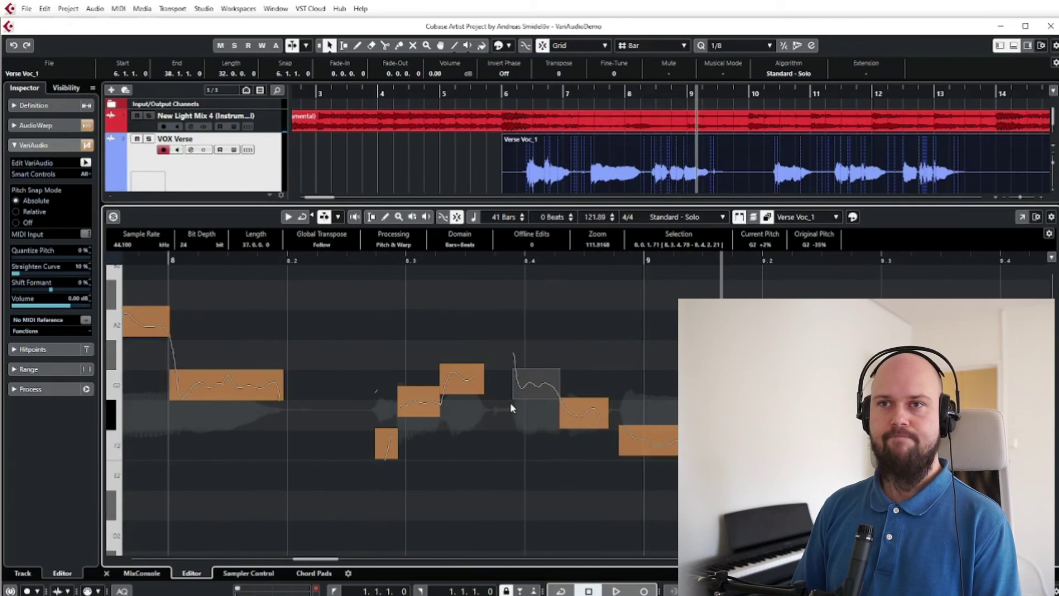
pyautogui.scroll(-3, 510, 407)
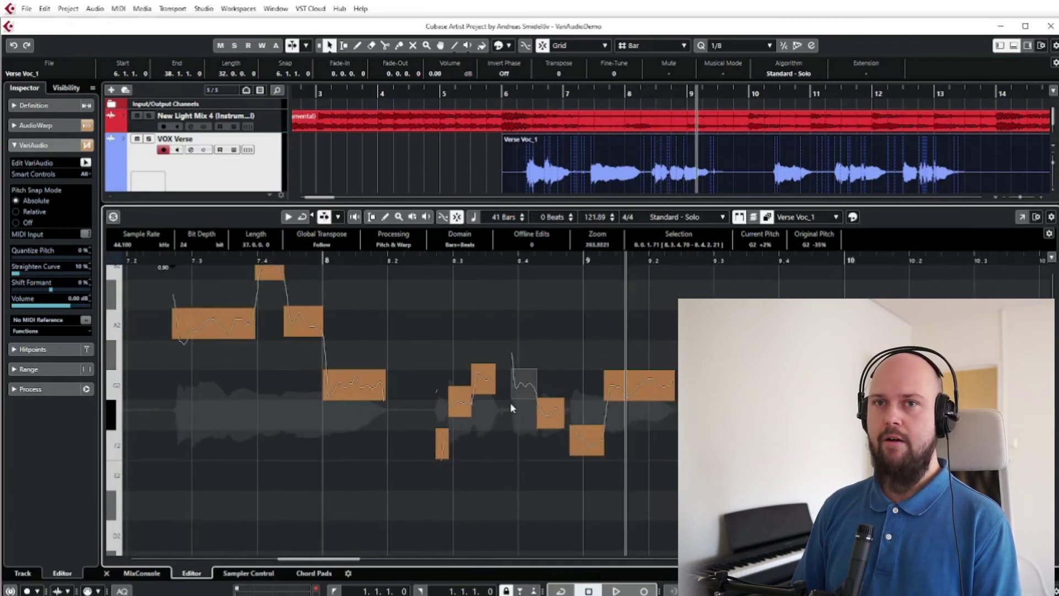
pyautogui.click(212, 312)
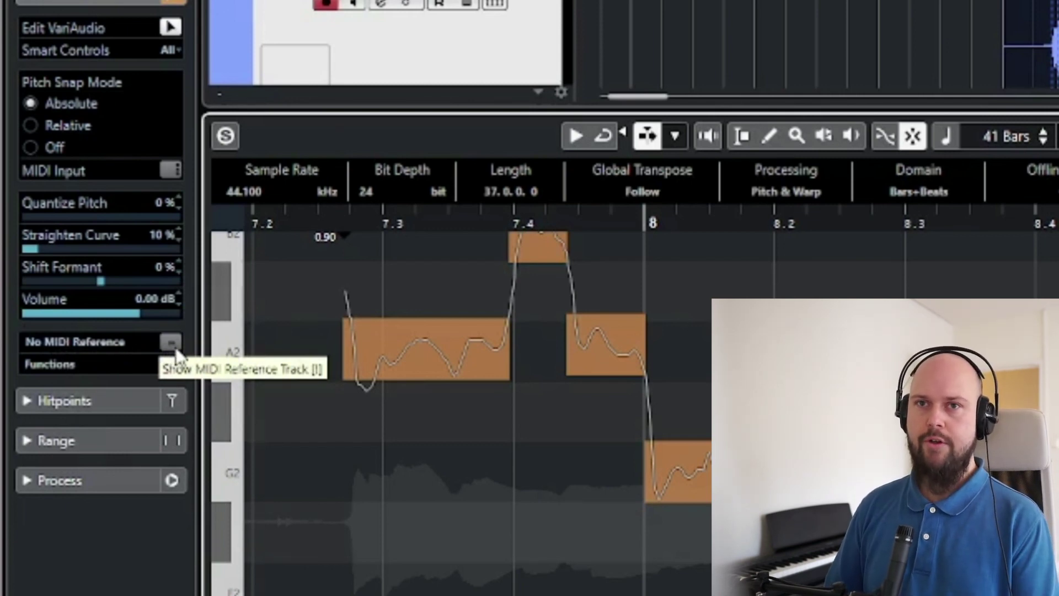
pyautogui.click(76, 342)
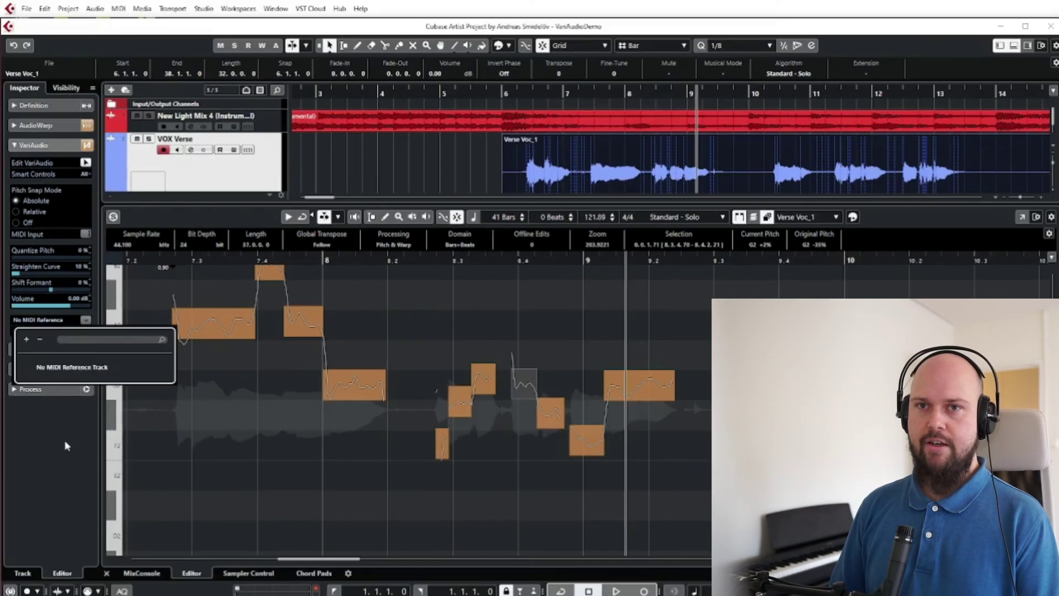
pyautogui.click(66, 446)
pyautogui.scroll(2, 421, 330)
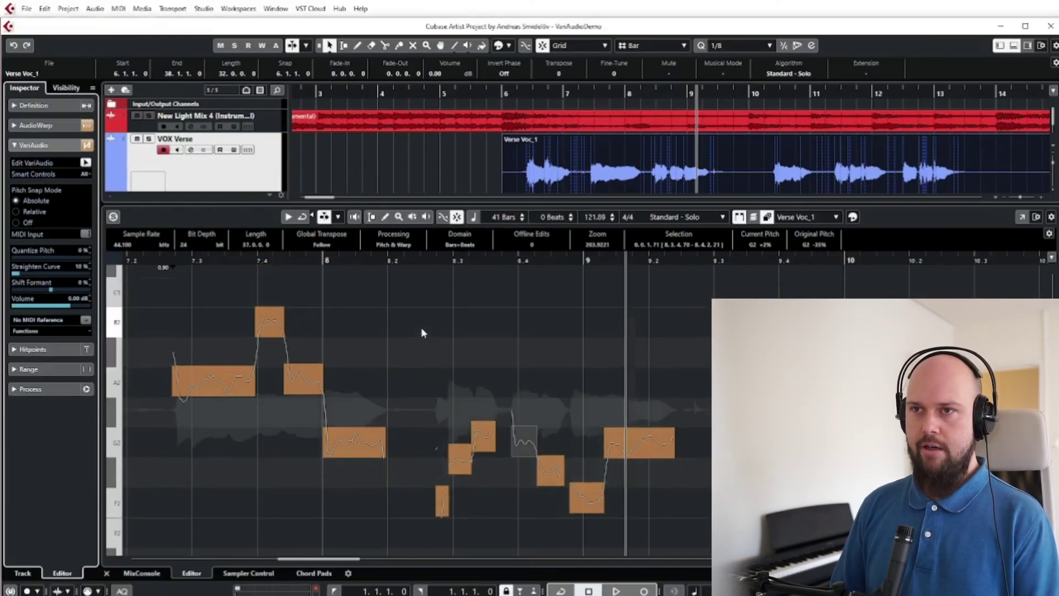
pyautogui.moveTo(404, 312); pyautogui.dragTo(408, 329)
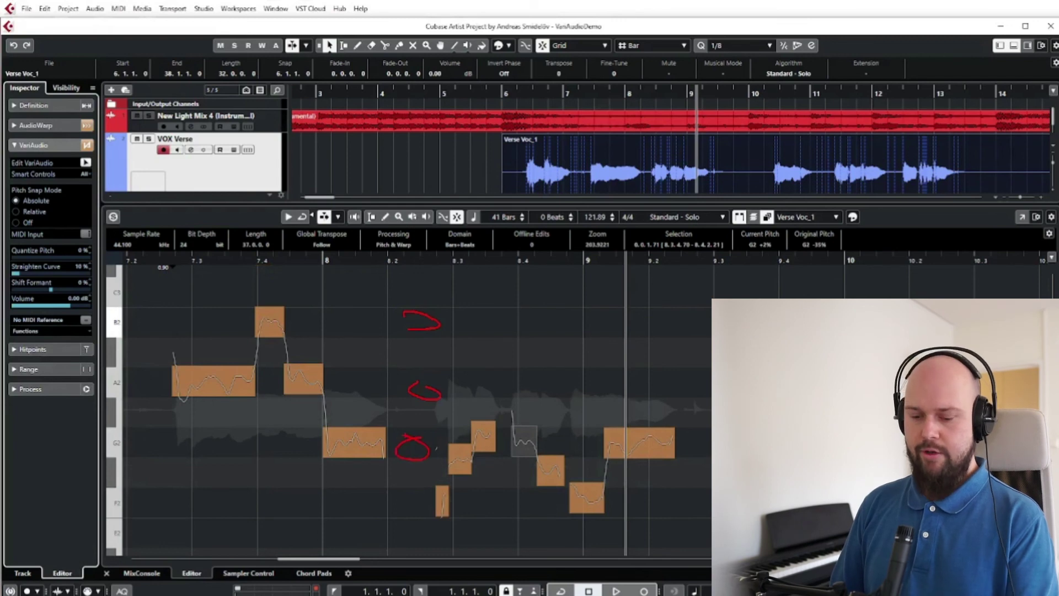
pyautogui.press('Escape')
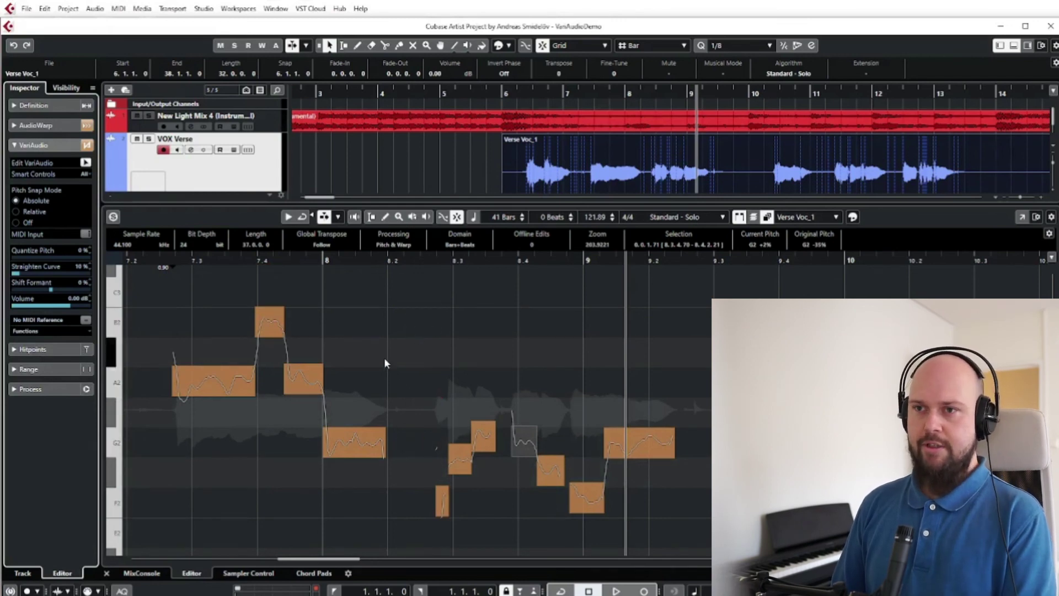
pyautogui.scroll(-1, 404, 431)
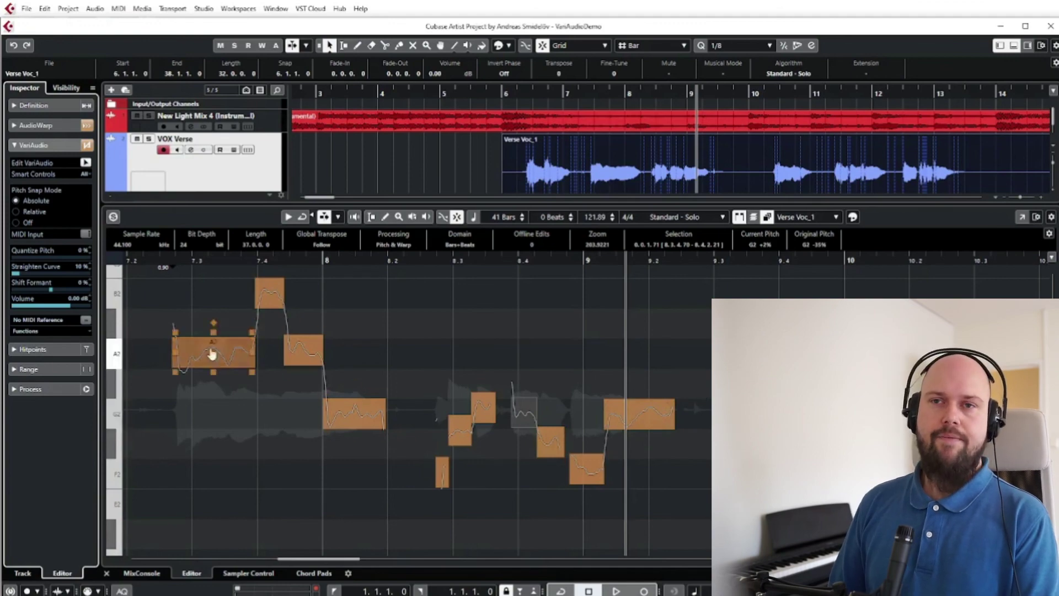
# Step: Look through the VariAudio functions, such as Extract MIDI, Flatten Realtime Processing and the reset commands, without applying any
pyautogui.scroll(-1, 168, 353)
pyautogui.click(88, 331)
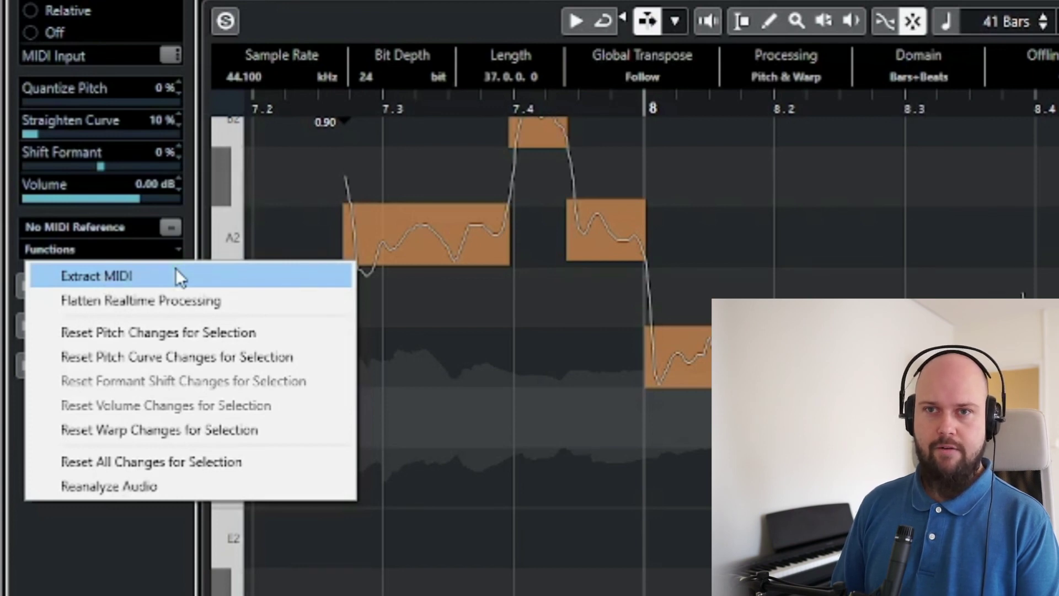
pyautogui.click(121, 572)
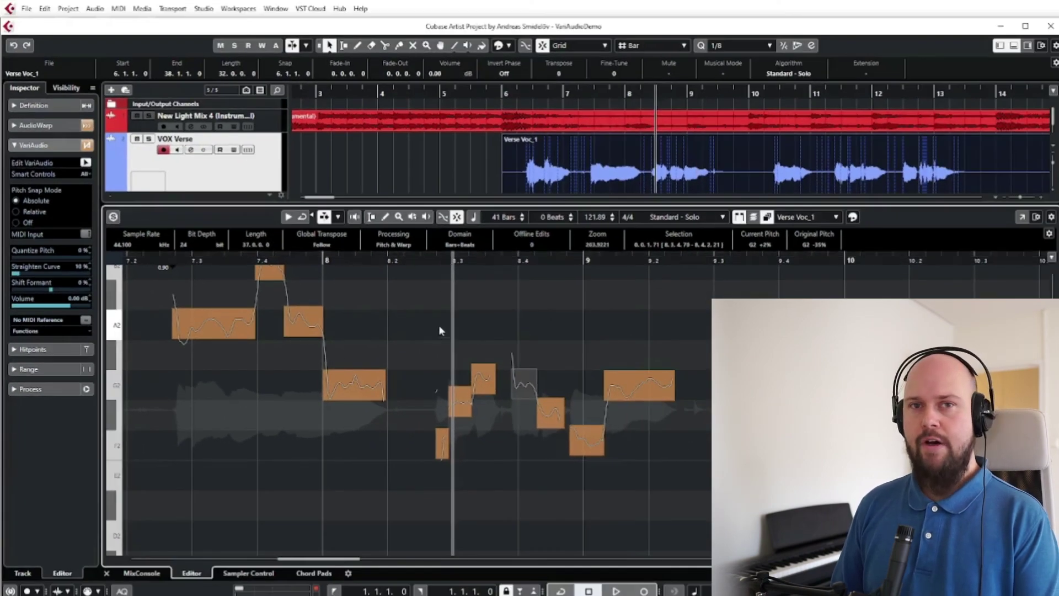
# Step: Review the edited segments across the first phrases and return the playhead to the event start at bar 6
pyautogui.scroll(-4, 439, 338)
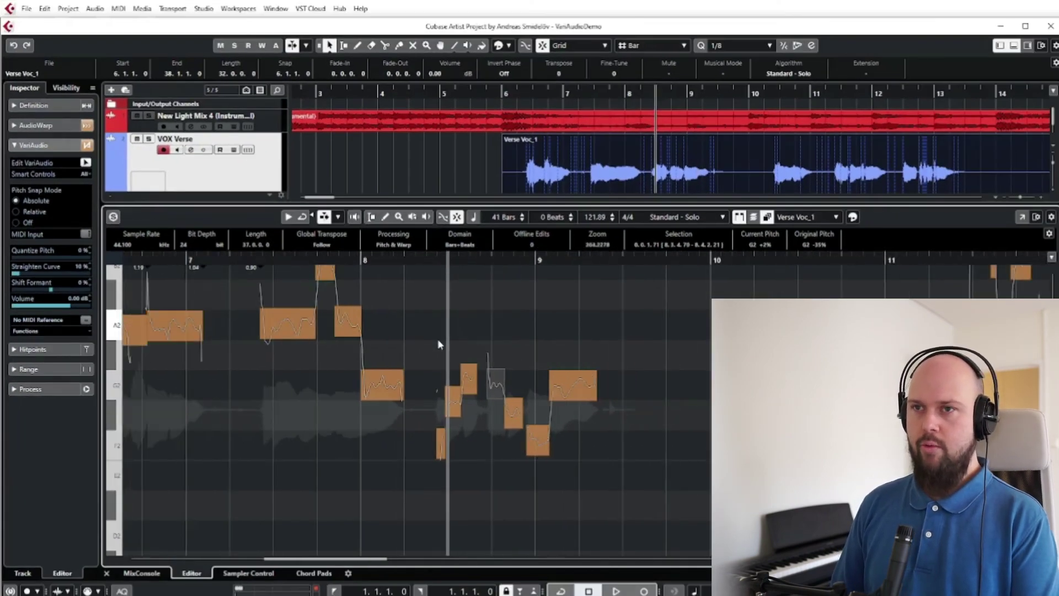
pyautogui.hscroll(-5, 439, 344)
pyautogui.scroll(1, 438, 344)
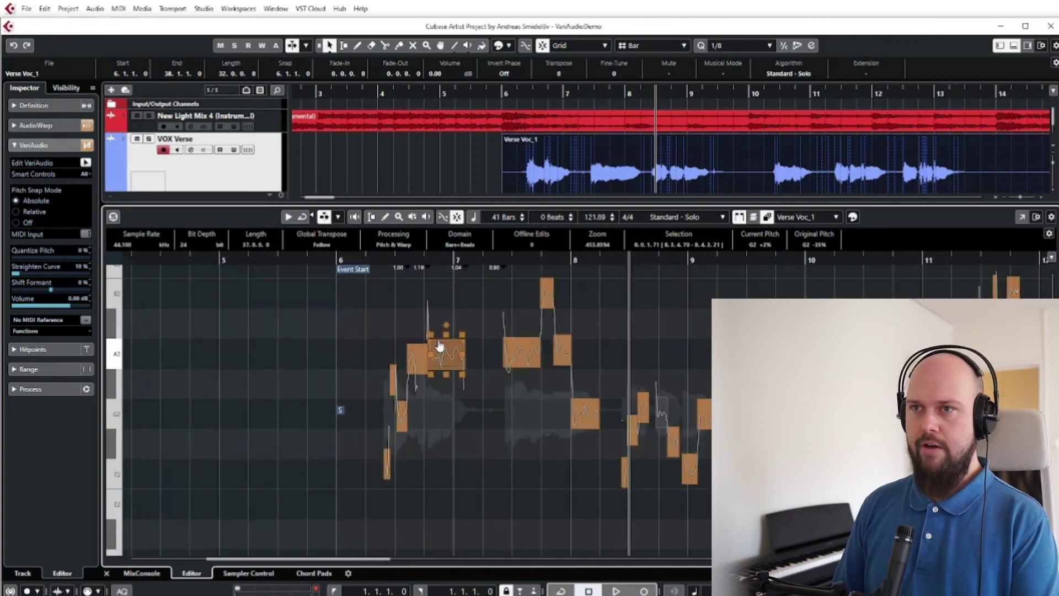
pyautogui.scroll(4, 570, 360)
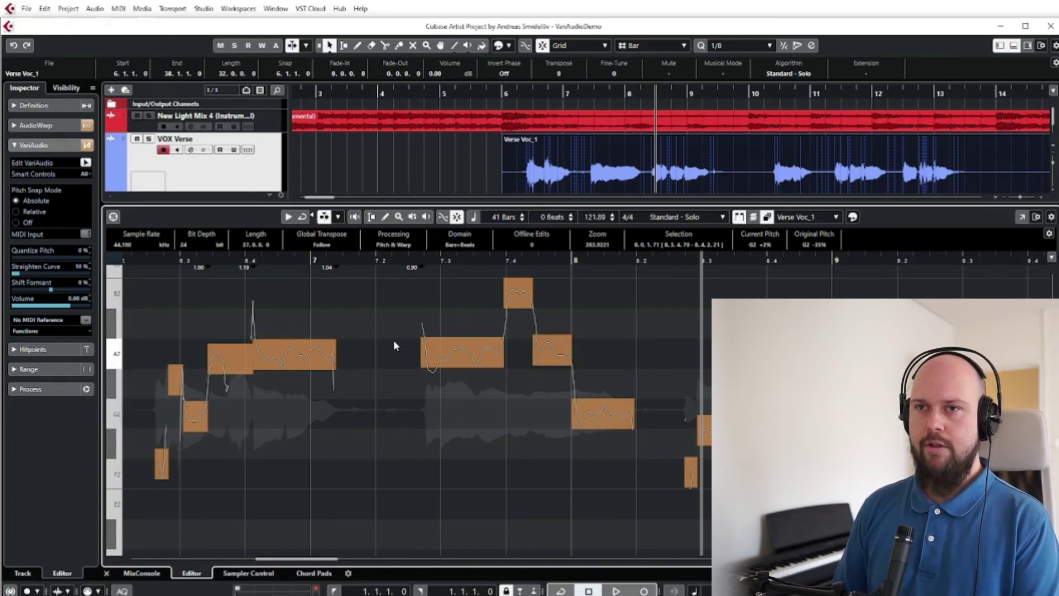
pyautogui.scroll(-1, 389, 345)
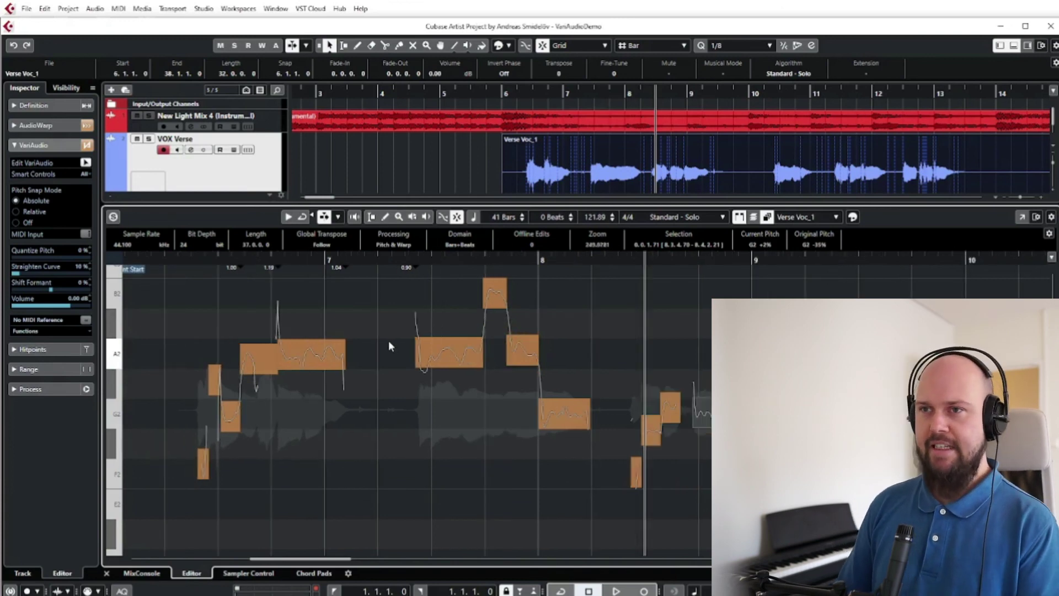
pyautogui.scroll(-2, 388, 345)
pyautogui.press('b')
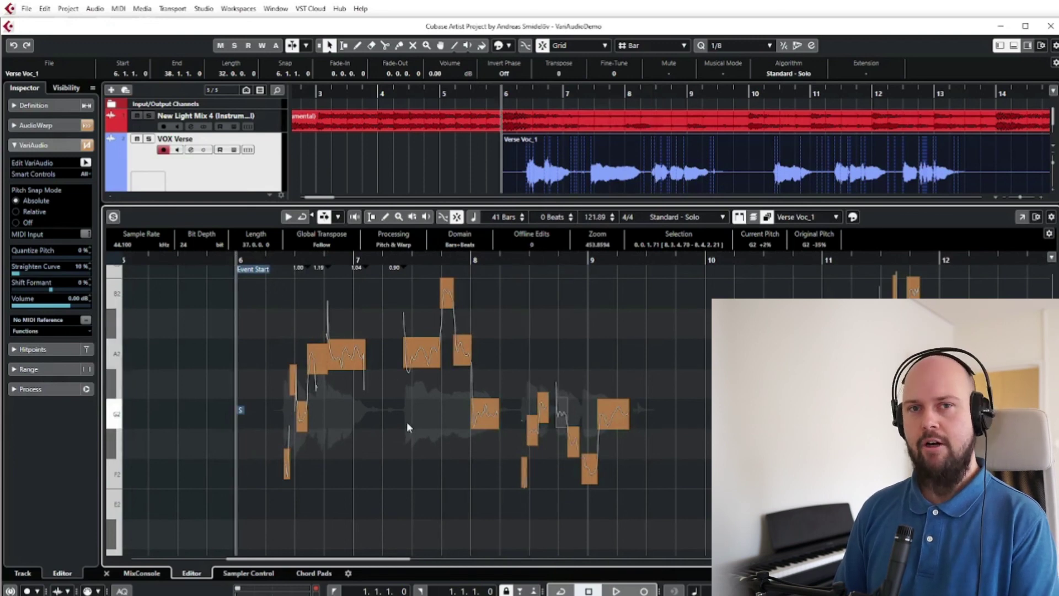
pyautogui.scroll(3, 407, 425)
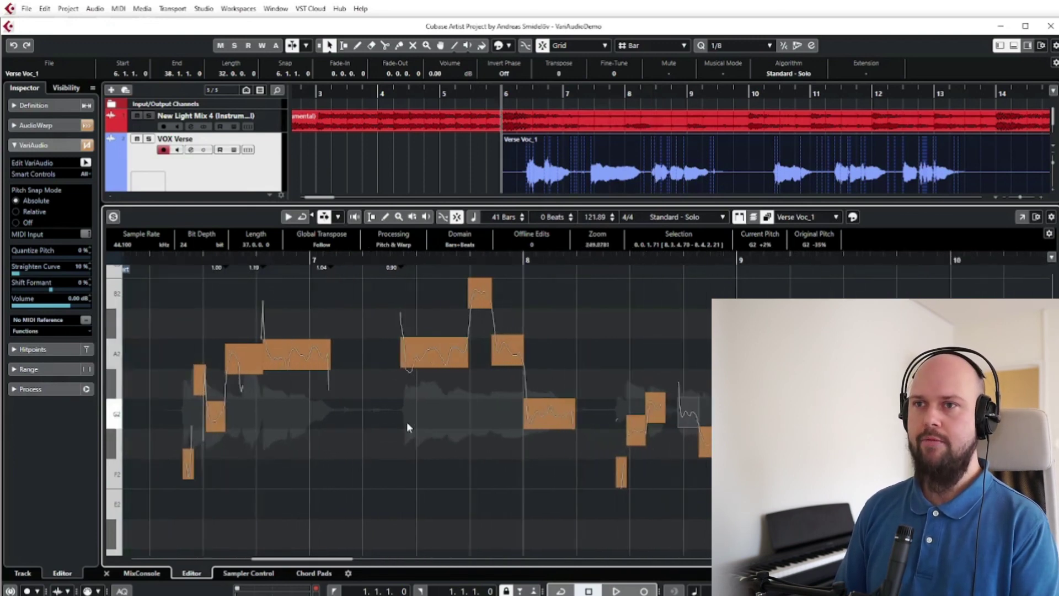